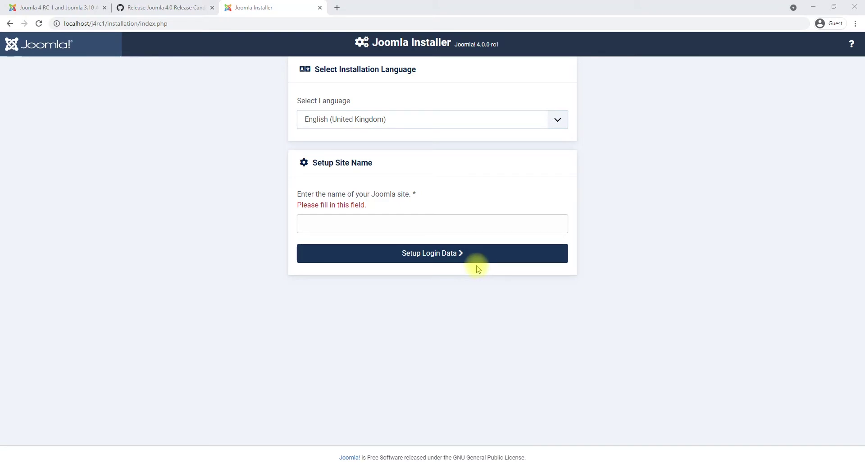
Switch to the Joomla 4 RC 1 announcement tab and scroll through the release intro.
left_click(57, 7)
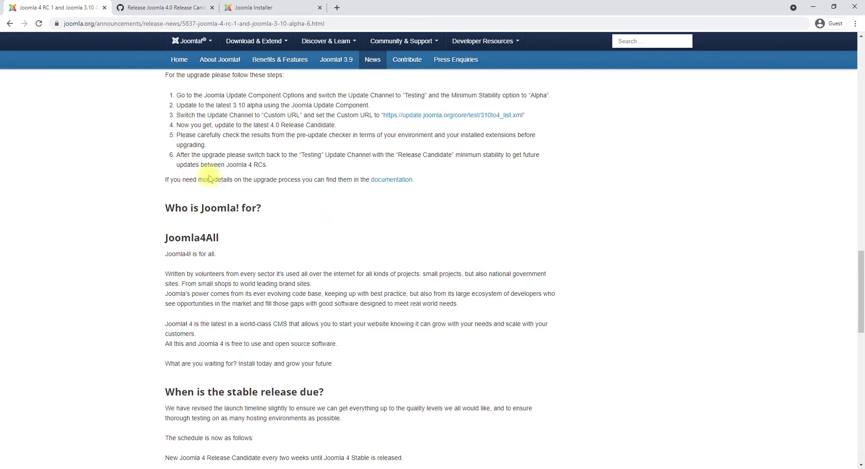
middle_click(535, 359)
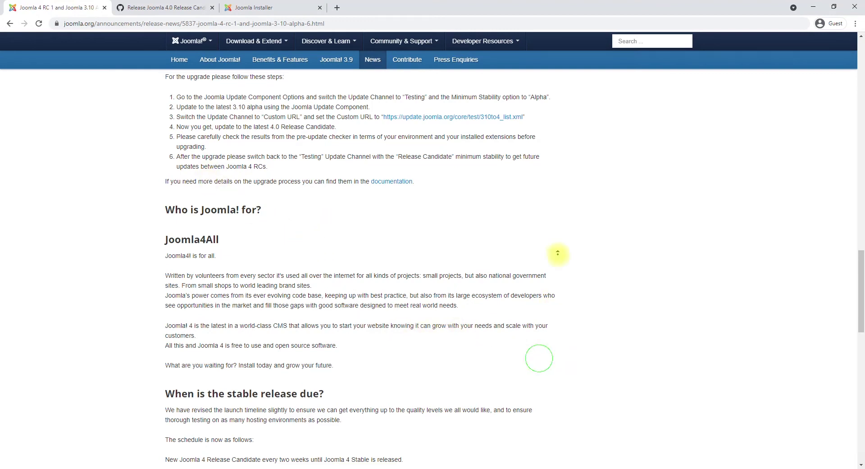
left_click(559, 249)
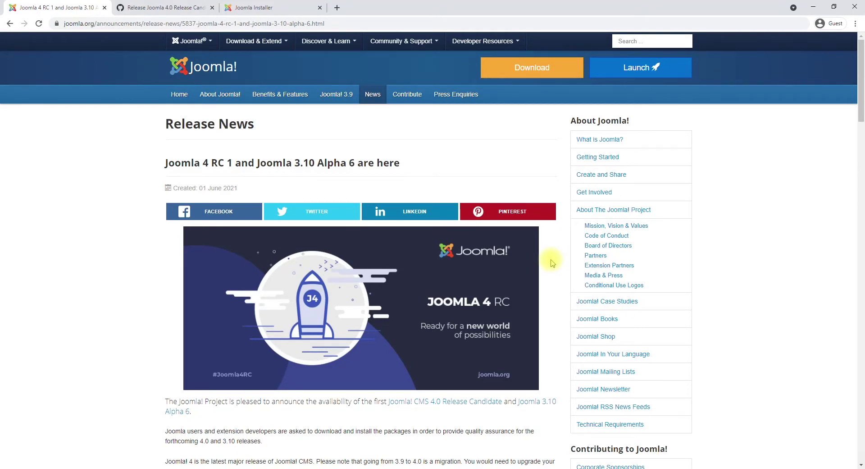
scroll(552, 262, "down", 1)
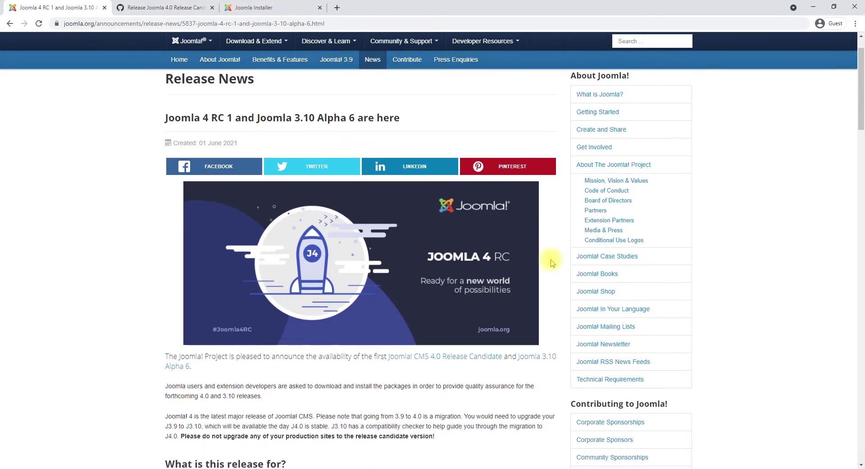
scroll(553, 262, "down", 3)
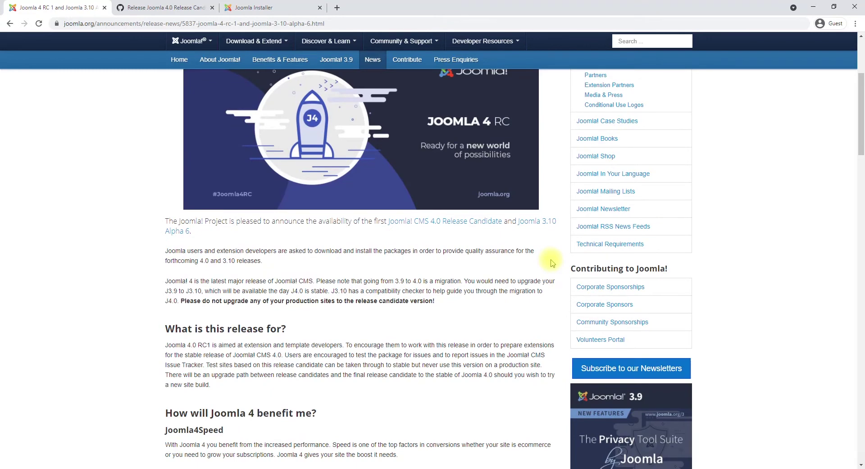
scroll(552, 263, "down", 1)
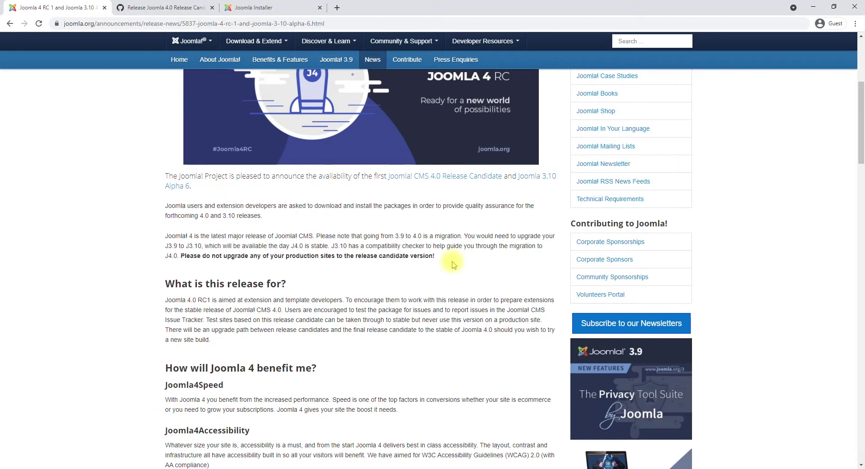
scroll(454, 265, "down", 2)
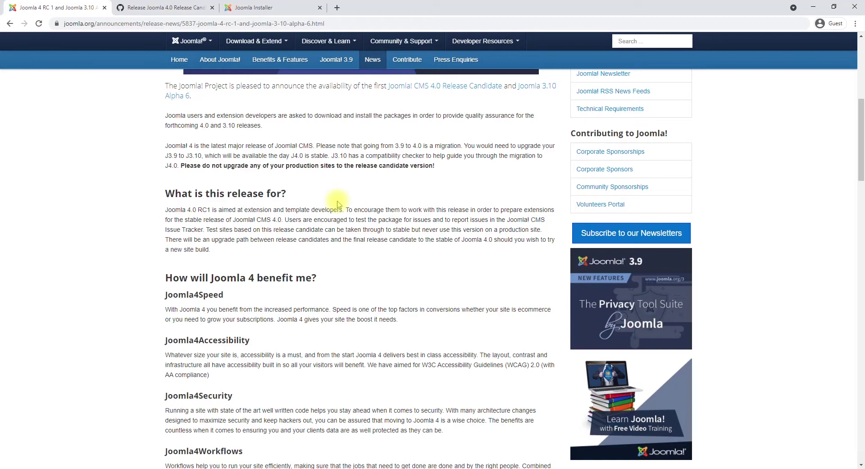
scroll(338, 204, "up", 3)
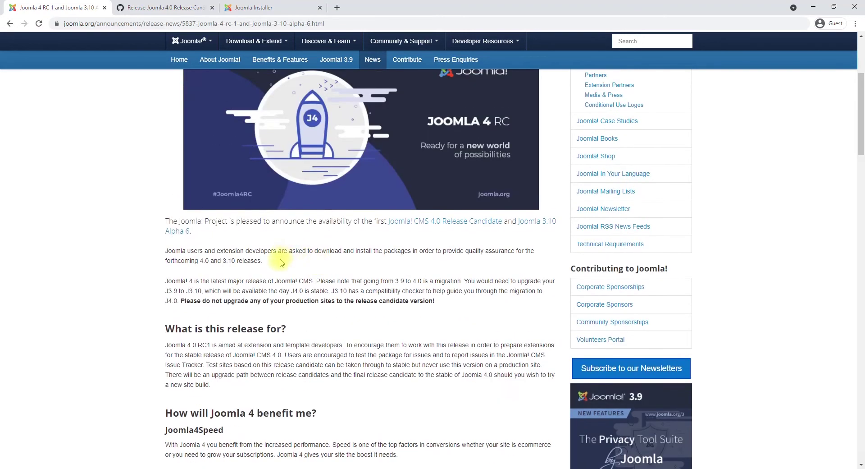
scroll(292, 246, "down", 2)
scroll(292, 245, "down", 3)
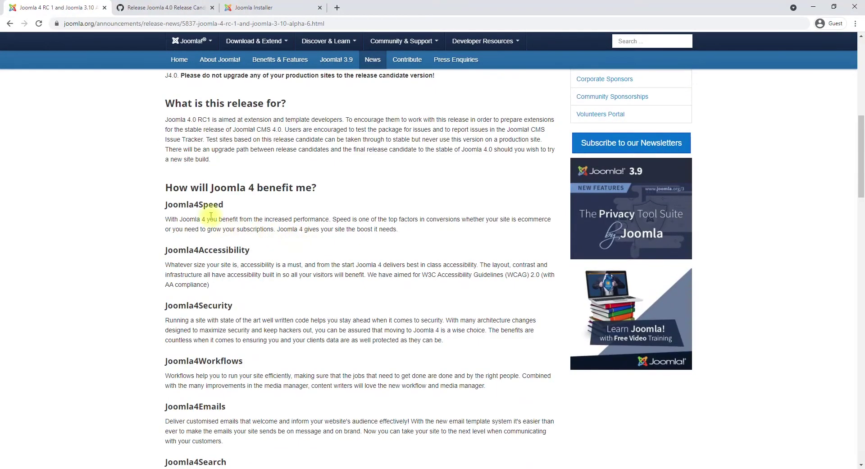
left_click_drag(179, 204, 242, 220)
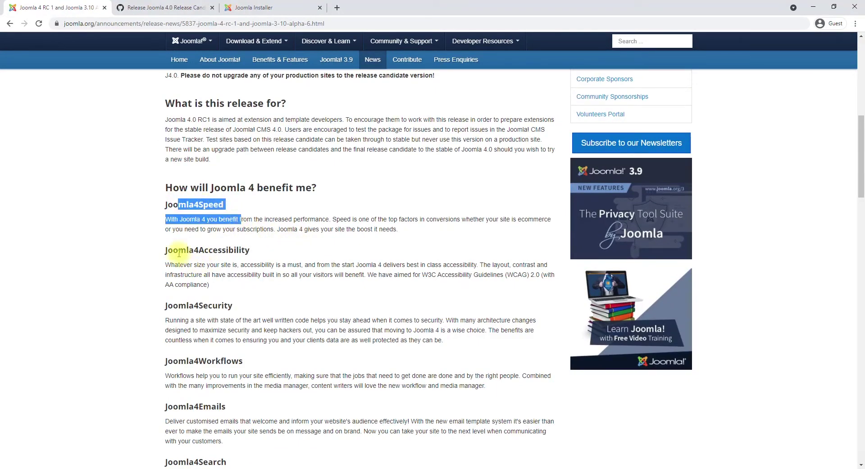
left_click_drag(179, 250, 256, 248)
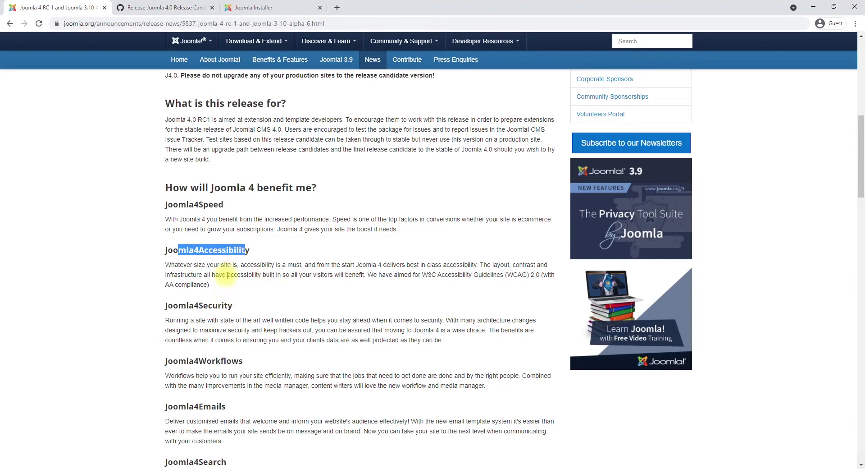
scroll(228, 275, "down", 1)
left_click_drag(178, 260, 228, 260)
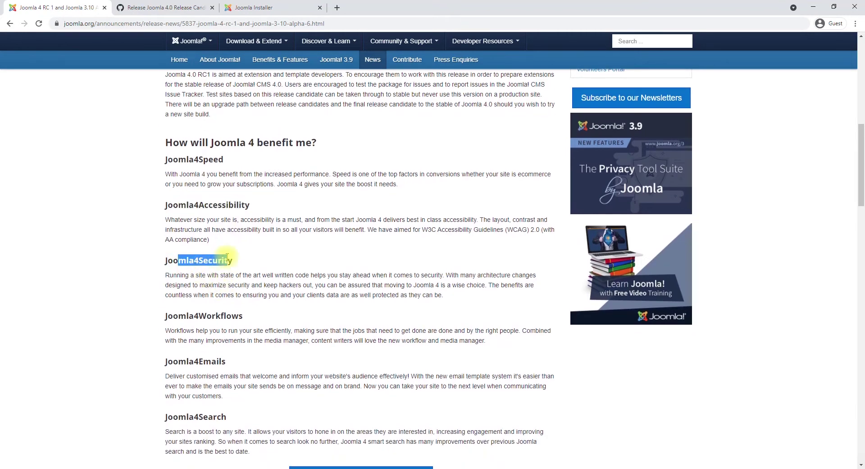
left_click_drag(178, 316, 226, 316)
scroll(238, 293, "down", 3)
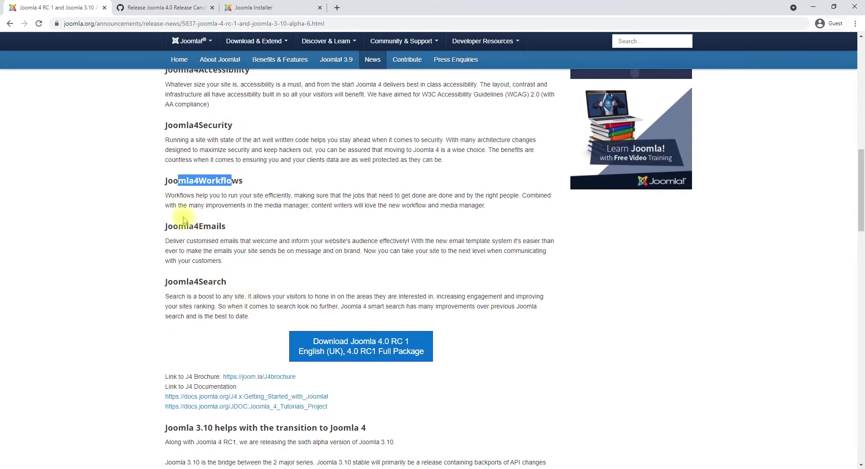
left_click_drag(178, 227, 225, 228)
left_click_drag(186, 281, 221, 282)
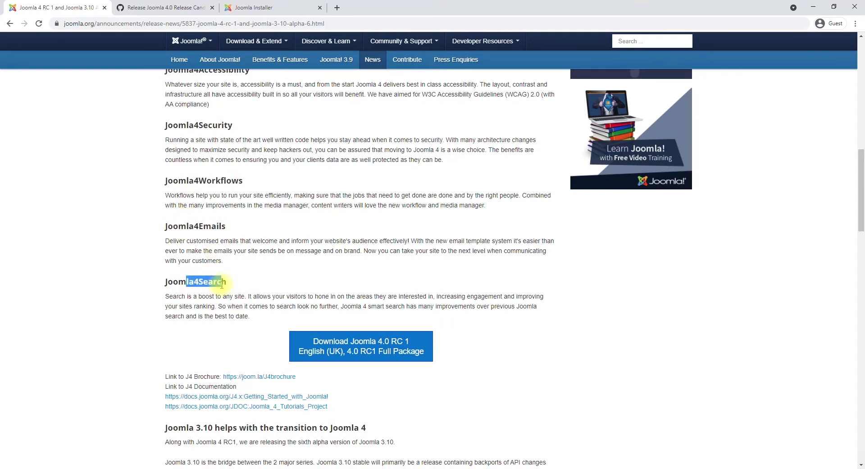
scroll(230, 314, "up", 3)
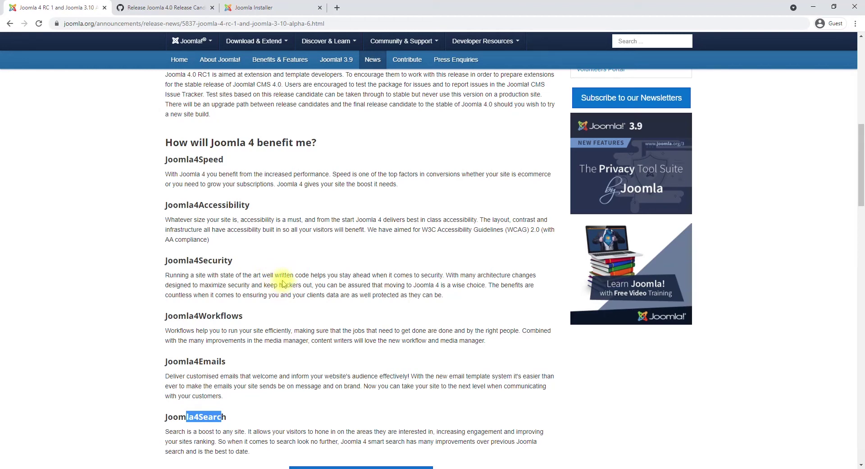
scroll(284, 285, "up", 2)
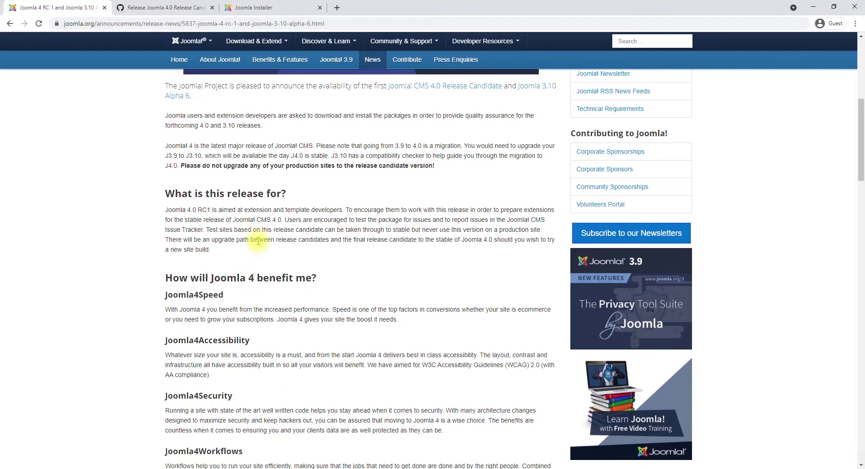
scroll(270, 288, "down", 1)
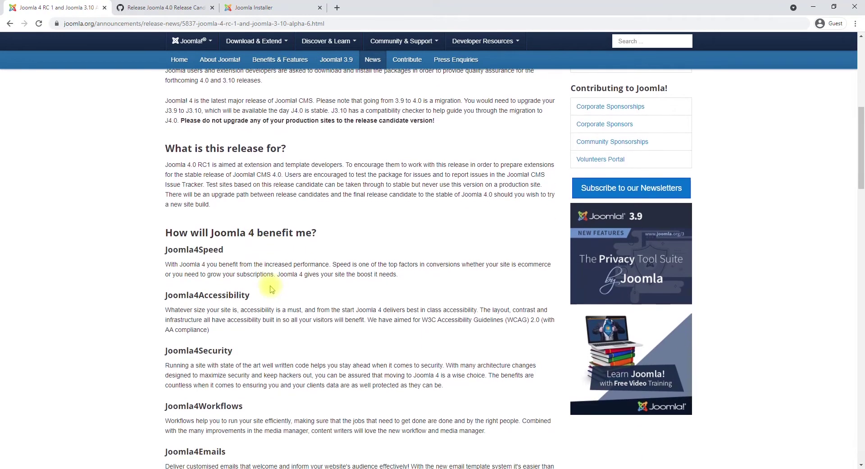
scroll(272, 289, "down", 2)
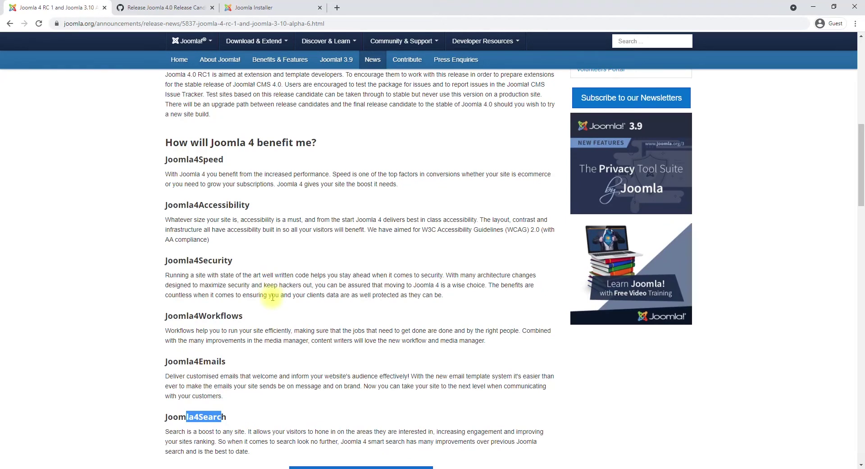
left_click_drag(194, 160, 244, 190)
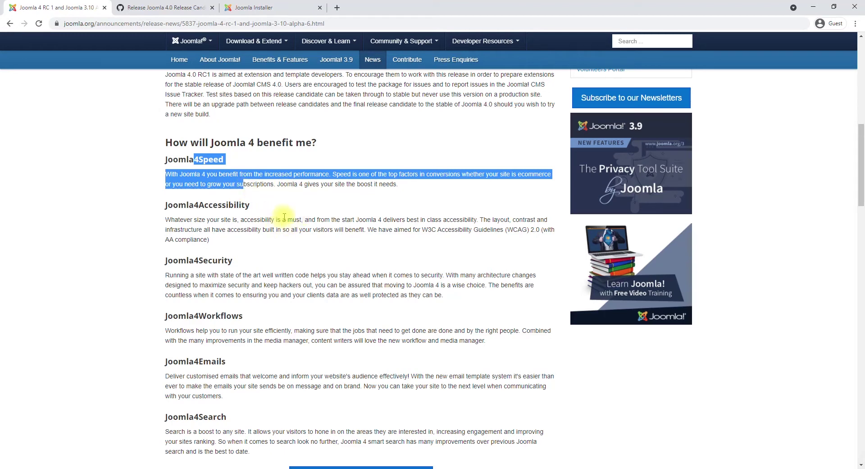
left_click_drag(190, 204, 239, 241)
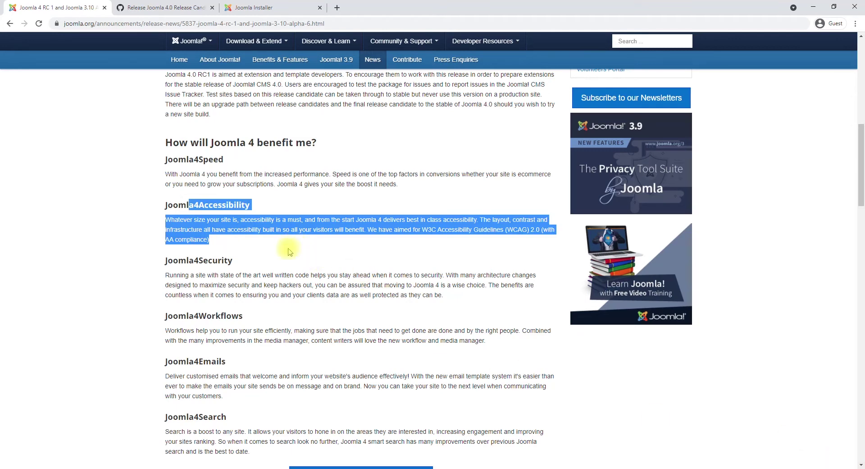
left_click(266, 240)
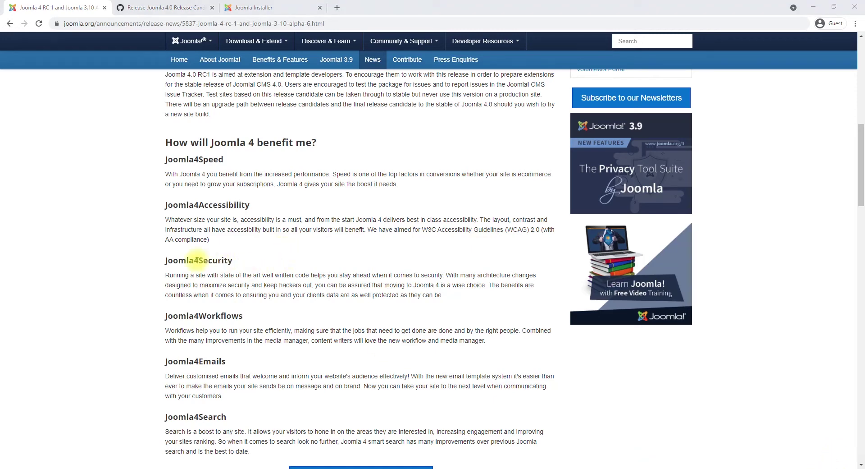
left_click_drag(178, 260, 281, 295)
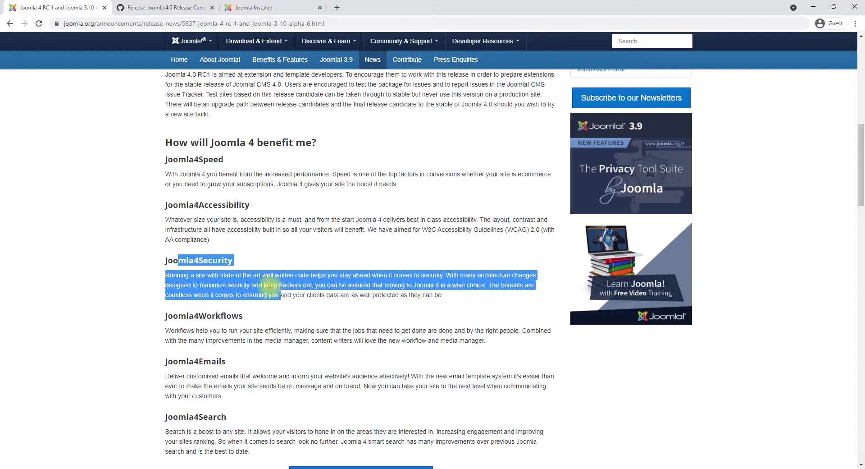
scroll(239, 284, "down", 2)
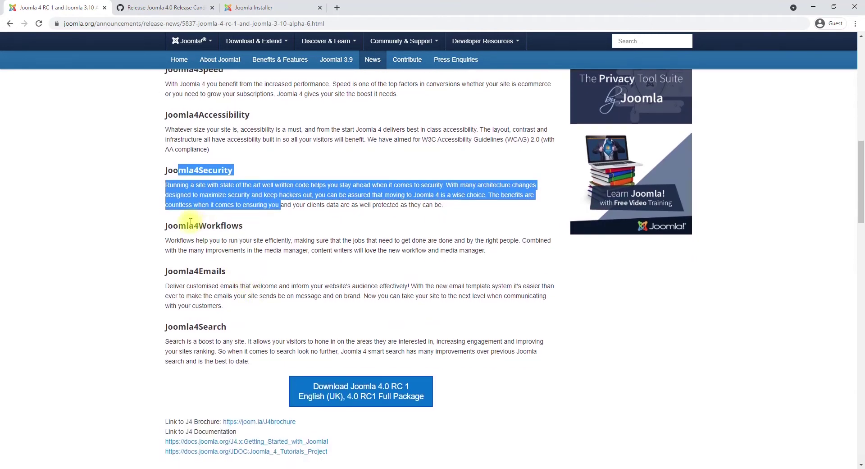
left_click_drag(190, 226, 283, 251)
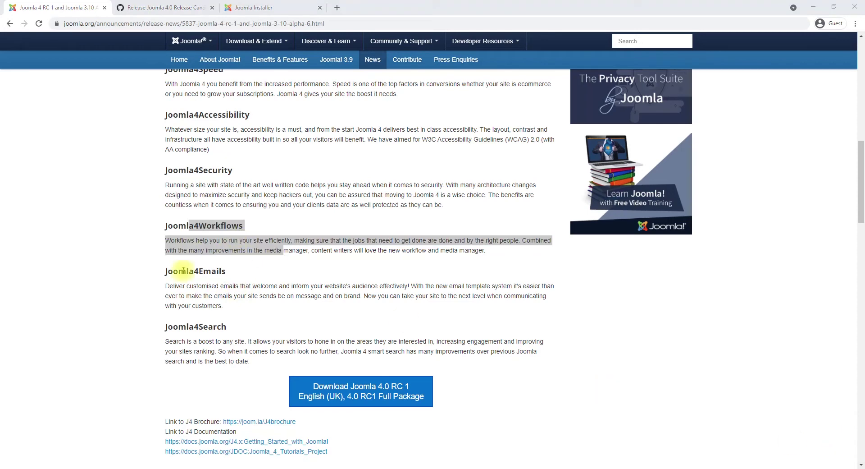
left_click_drag(178, 271, 240, 305)
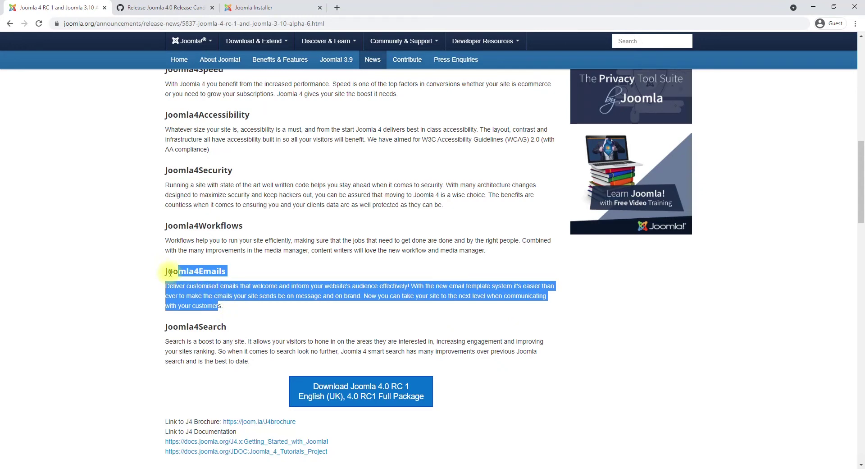
left_click_drag(168, 271, 229, 306)
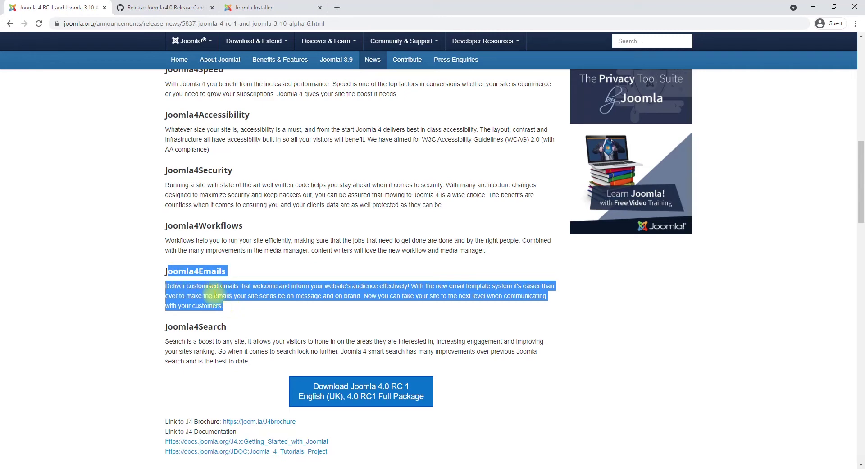
left_click_drag(179, 327, 249, 363)
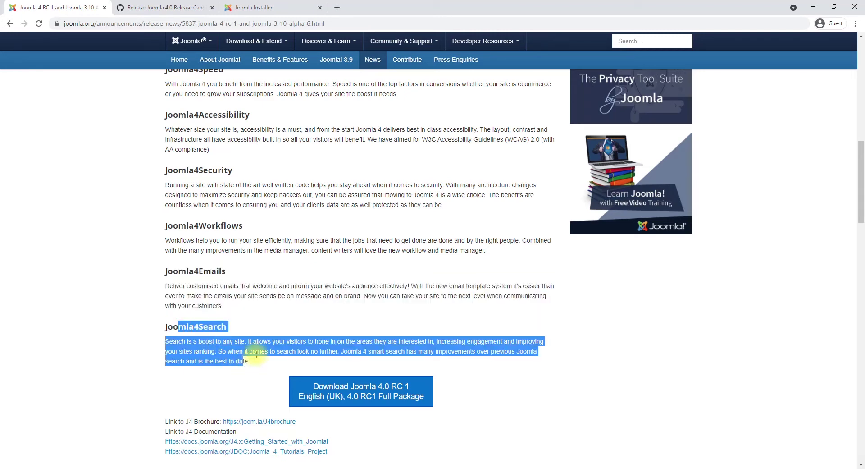
left_click_drag(351, 351, 381, 352)
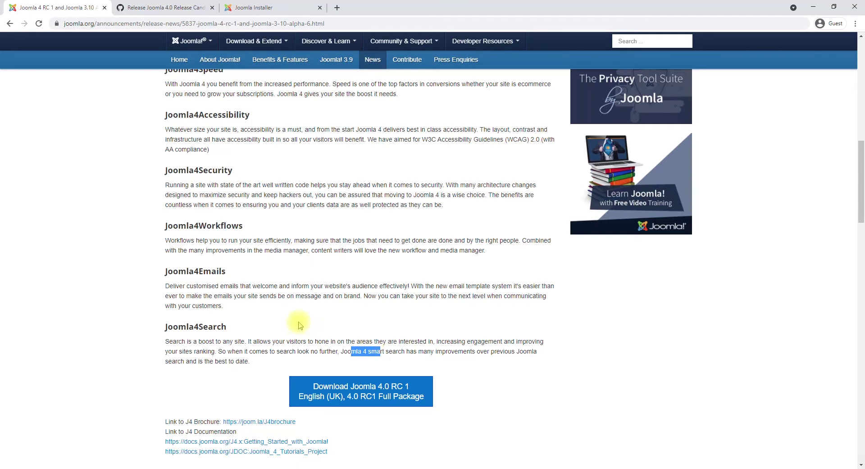
scroll(300, 325, "down", 9)
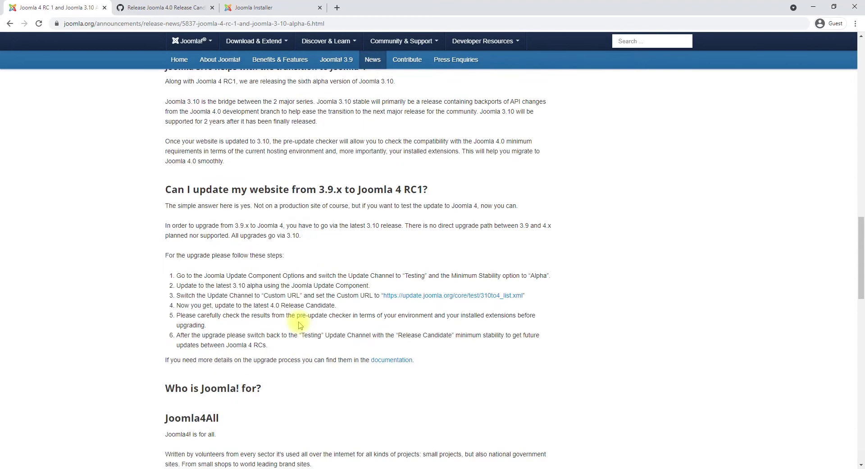
scroll(252, 237, "up", 3)
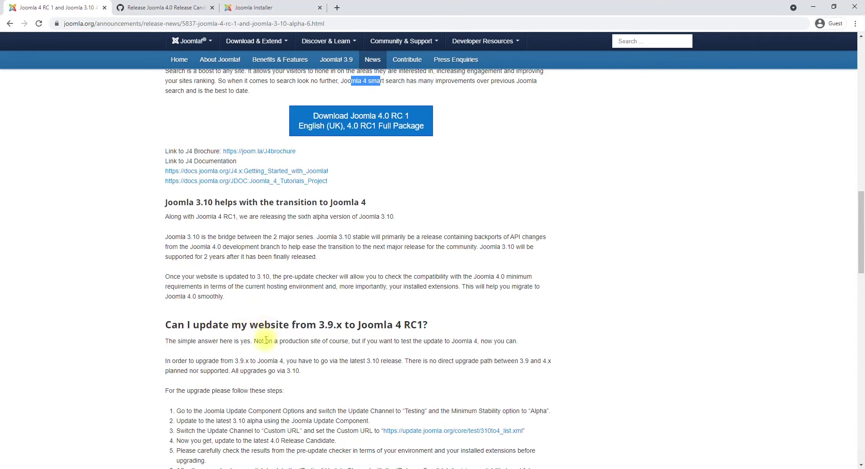
left_click_drag(206, 324, 343, 341)
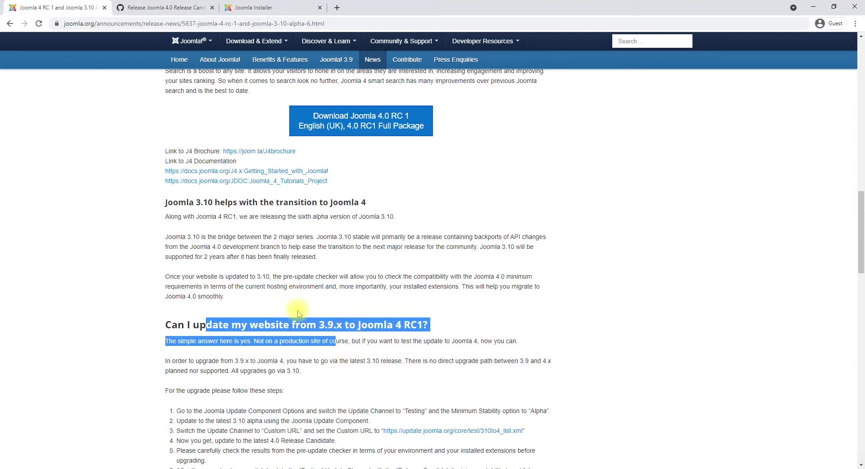
Return to the Joomla installer setup page and continue to the Super User login data step.
left_click(249, 4)
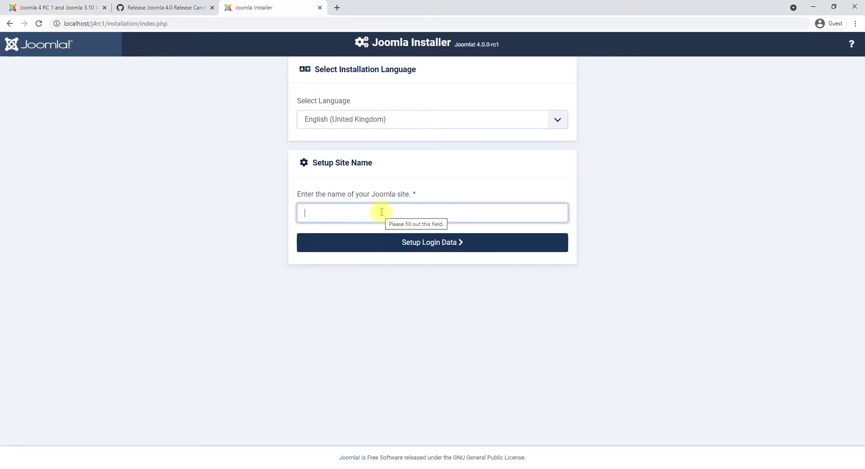
left_click(170, 7)
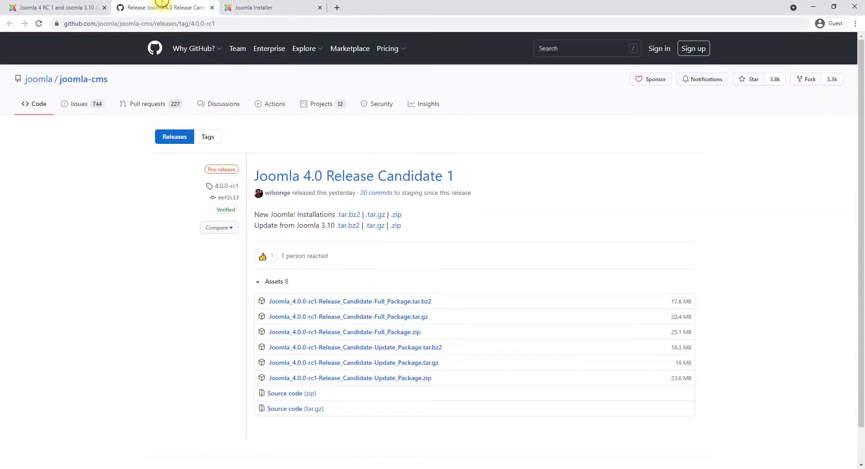
left_click(243, 4)
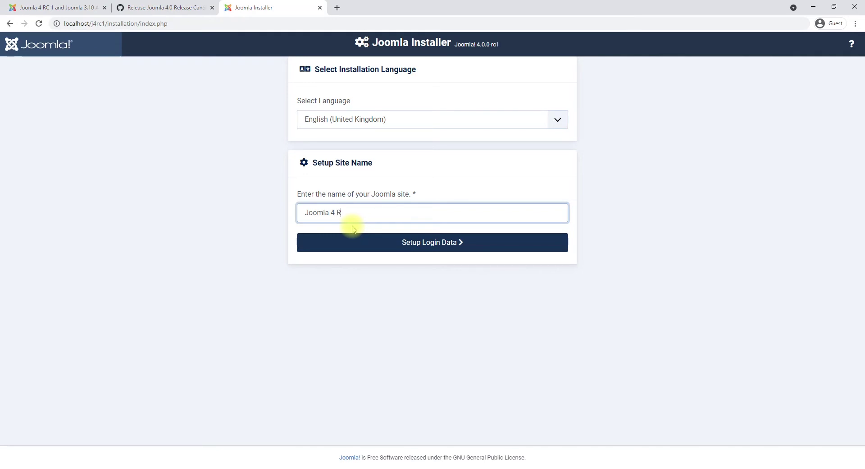
left_click(454, 243)
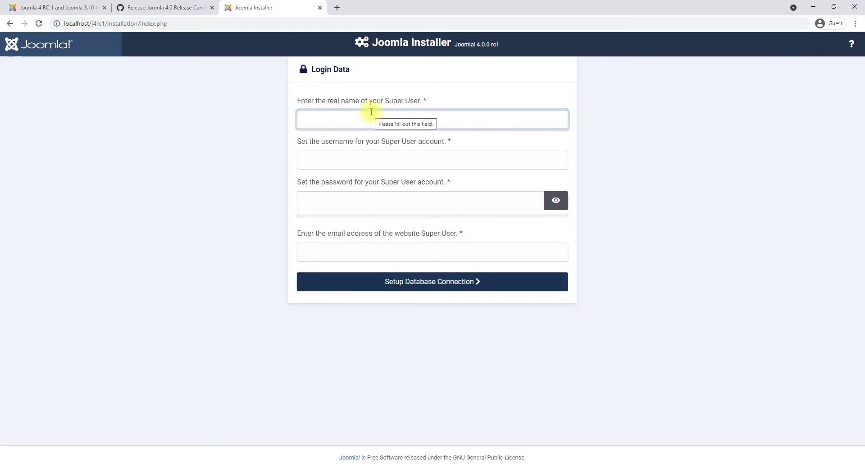
Enter the Super User's real name, username, a first password and an e-mail value.
type("Che")
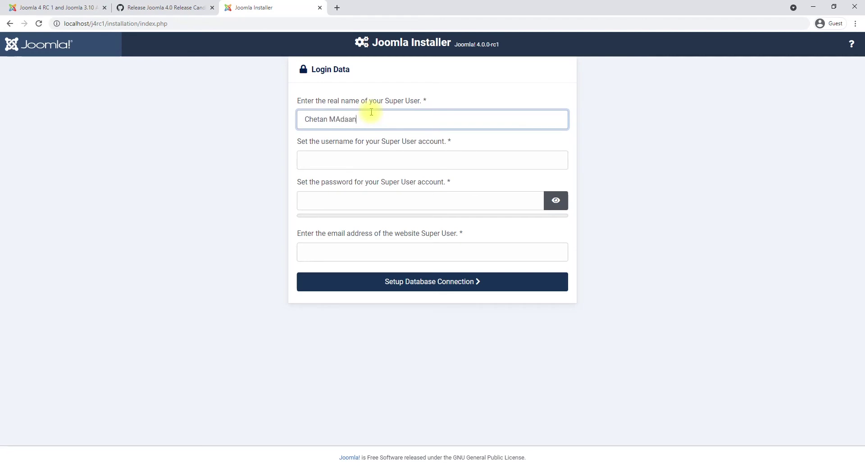
type("tan Madaan")
key("Tab")
type("c")
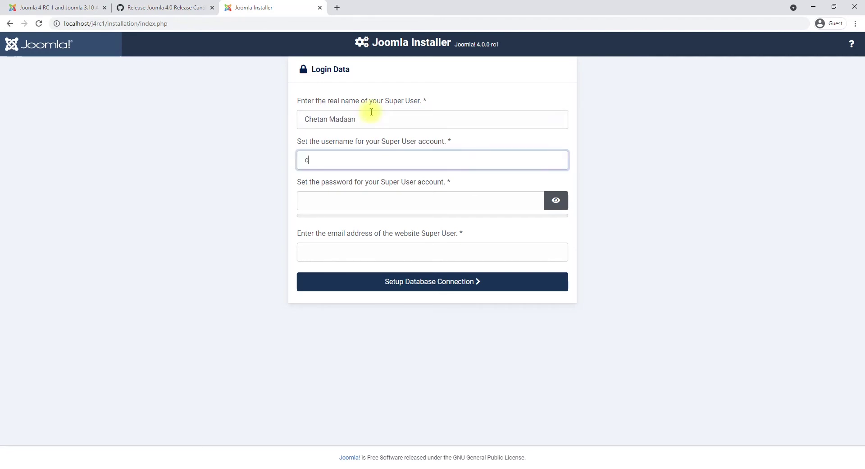
key("Tab")
type("admin")
key("Tab")
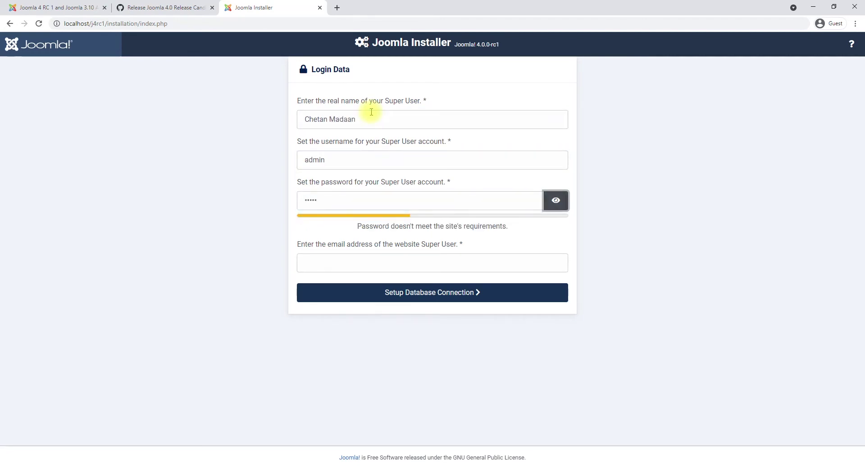
key("Tab")
type("admin")
key("shift+Tab")
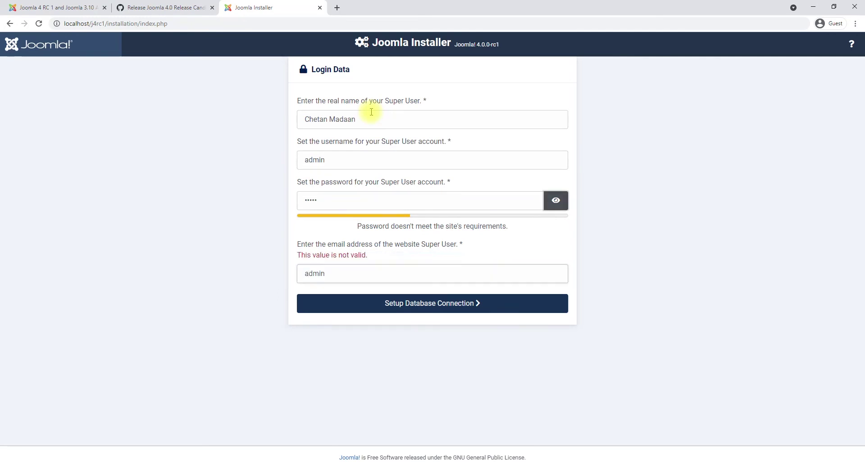
key("shift+Tab")
key("shift+Tab")
key("Tab")
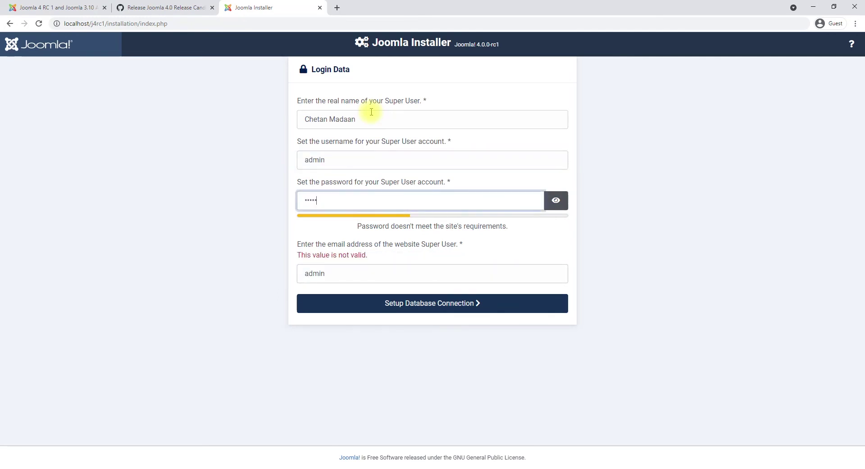
Retype the password and reveal it as plain text to check it.
type("12")
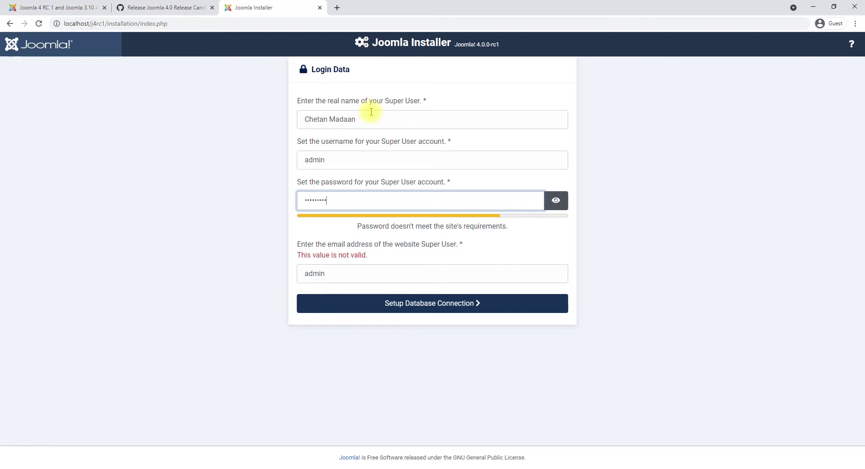
key("ctrl+a")
key("BackSpace")
type("admin")
left_click_drag(335, 203, 183, 203)
left_click(556, 200)
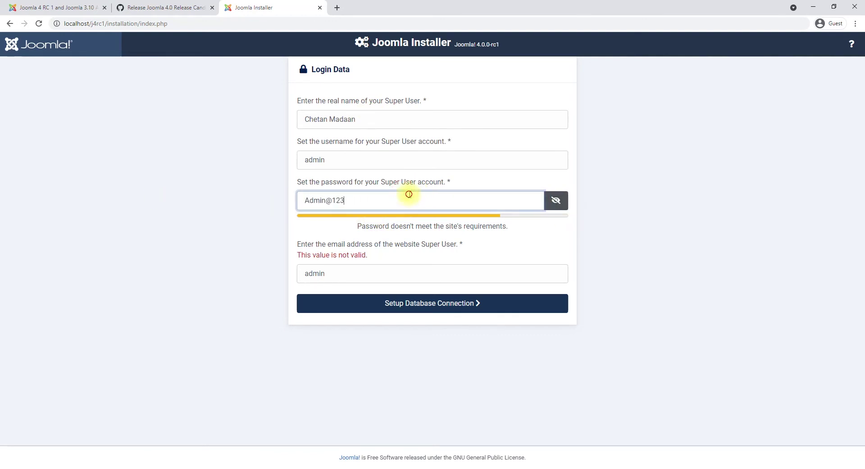
Try different passwords until the installer shows 'Password accepted'.
type("Joomla")
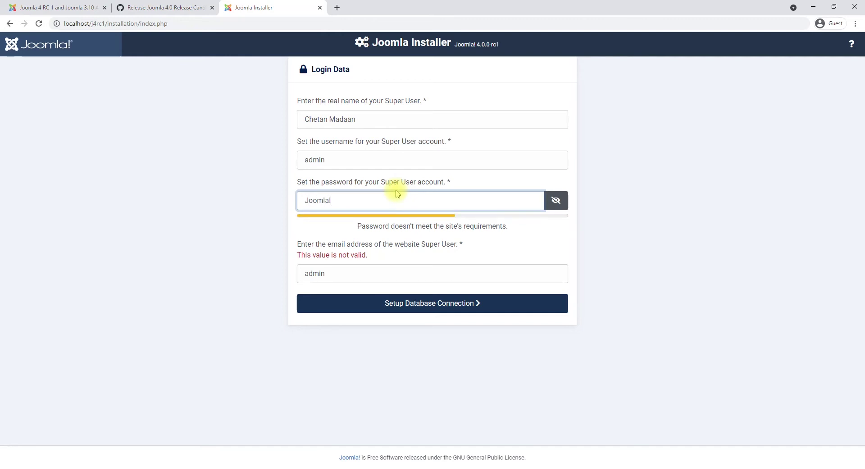
type("ISSecure!")
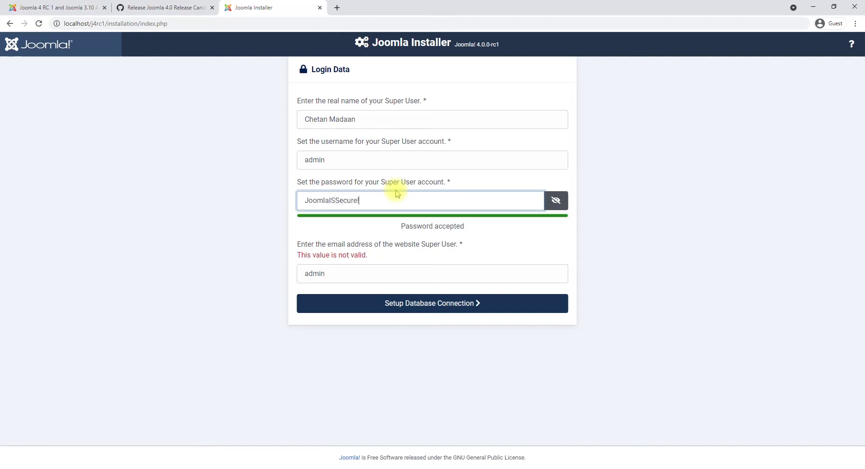
key("ctrl+a")
key("BackSpace")
type("aaaaaaaaaaaaaa")
key("ctrl+a")
key("BackSpace")
type("admin")
key("Tab")
left_click(398, 194)
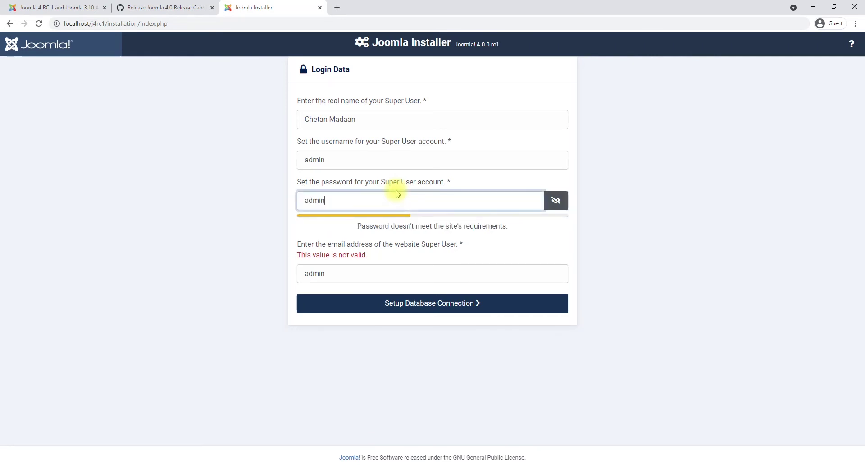
type("adminadmin")
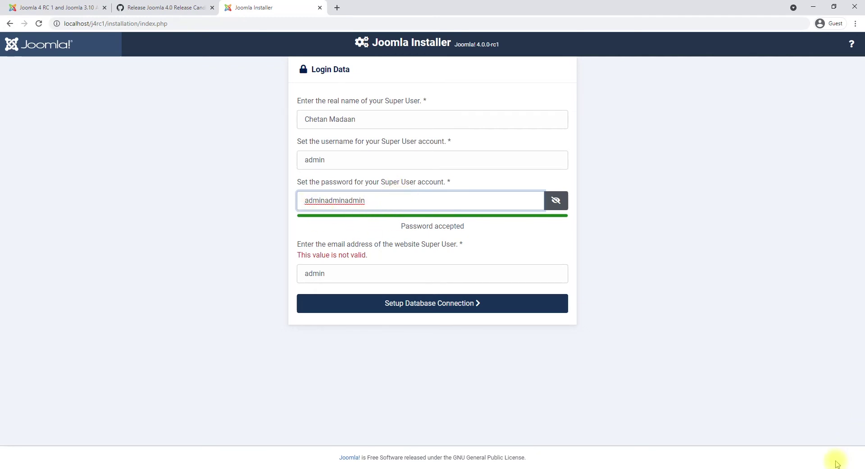
Replace the invalid e-mail with a valid address and proceed to database configuration.
left_click_drag(392, 201, 278, 195)
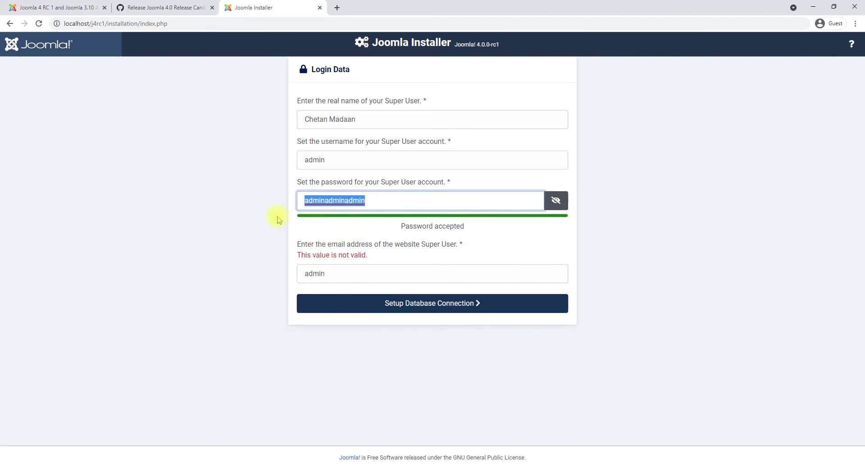
double_click(340, 275)
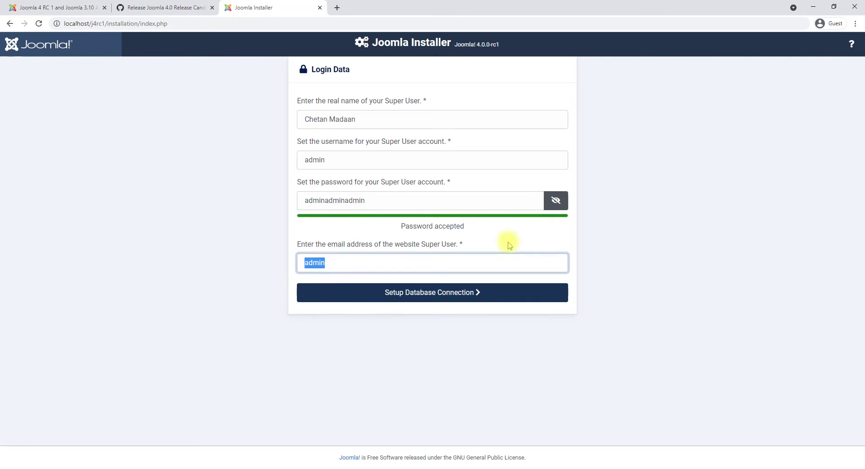
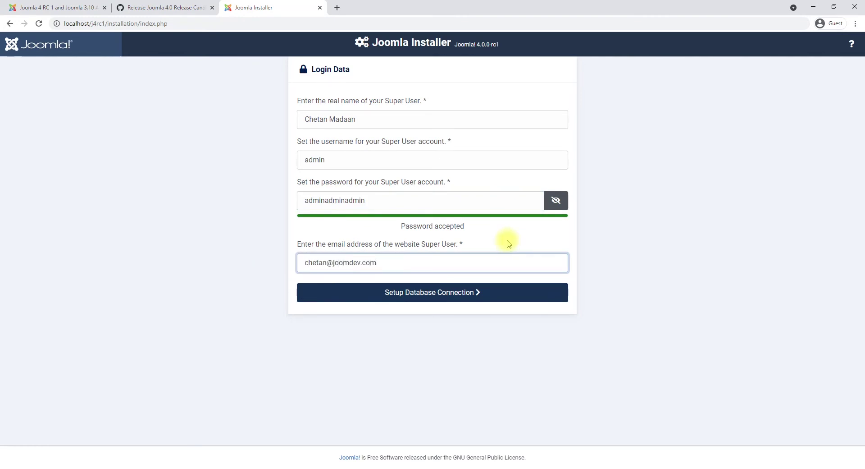
double_click(392, 200)
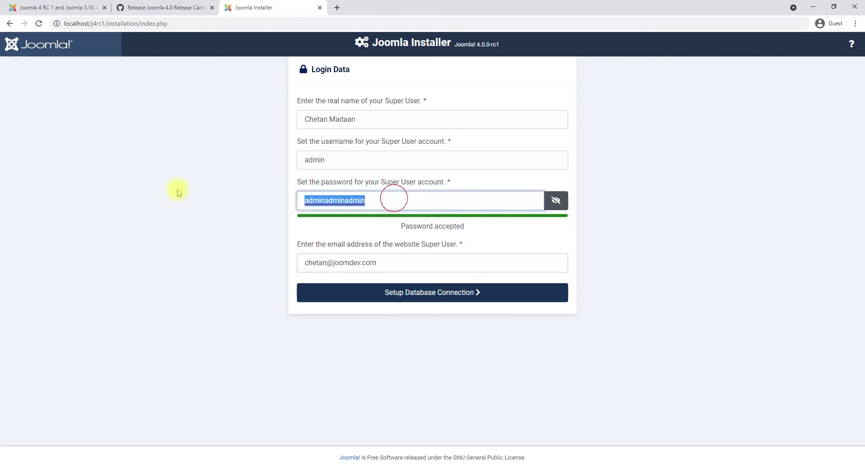
left_click(450, 299)
Set database user root, database name joomla4_rc1 and table prefix jos_, then install Joomla.
left_click(342, 194)
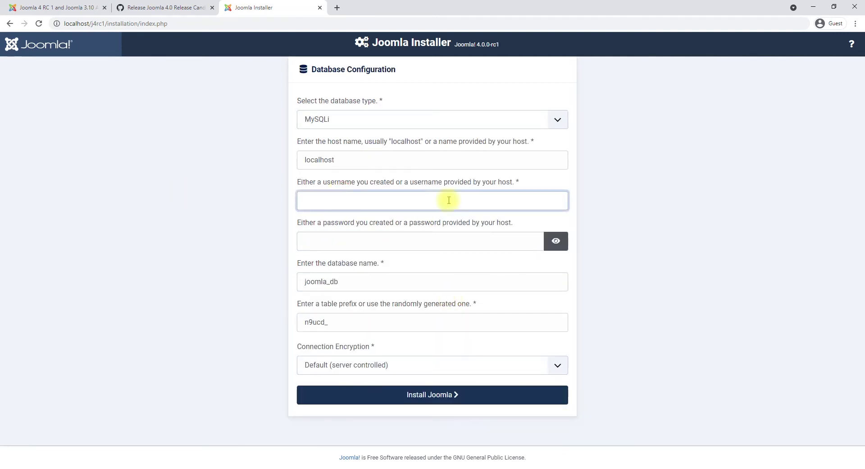
key("Tab")
key("Tab")
key("Tab")
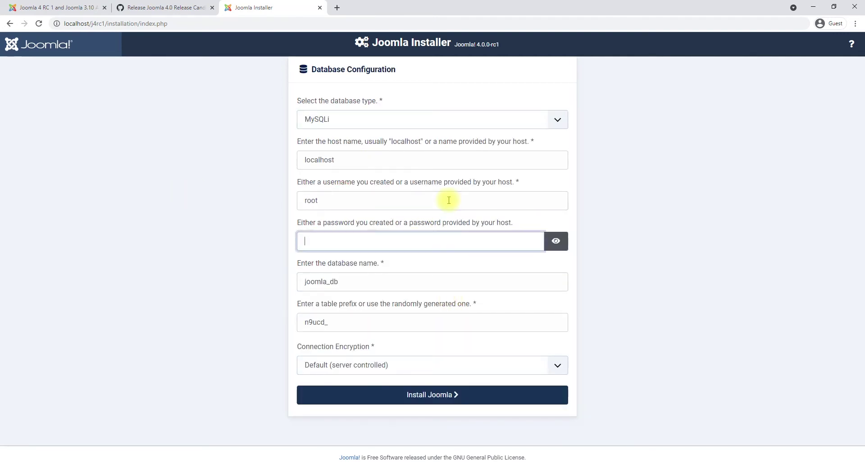
type("j")
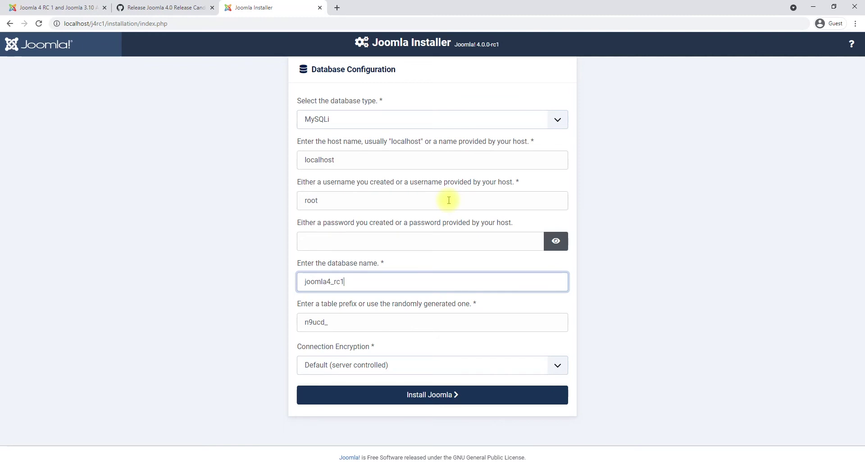
key("Tab")
type("jos")
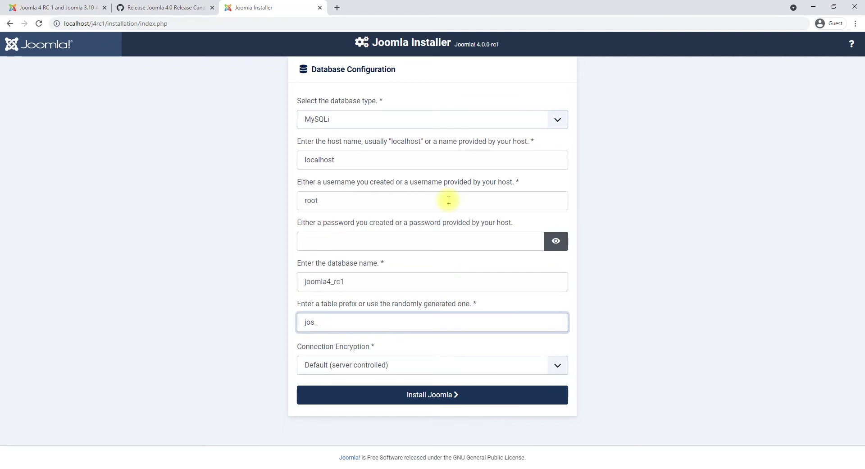
left_click_drag(325, 323, 276, 322)
left_click(448, 394)
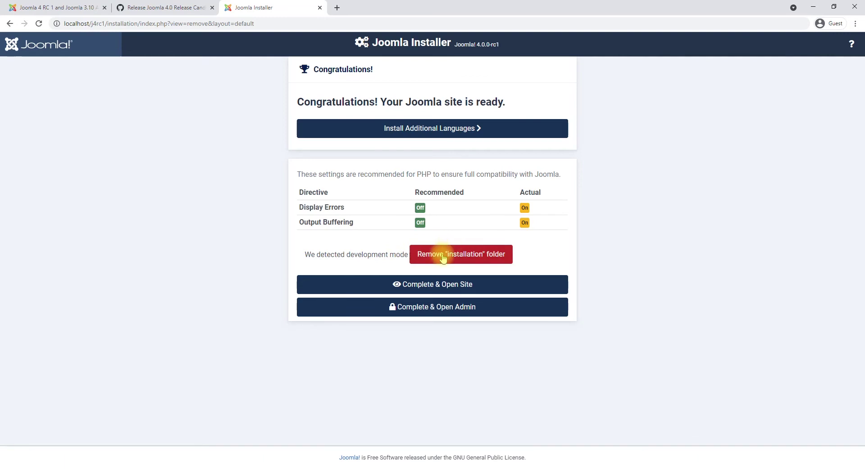
Remove the installation folder, open the administrator login and enter the admin username.
left_click(443, 256)
left_click(473, 83)
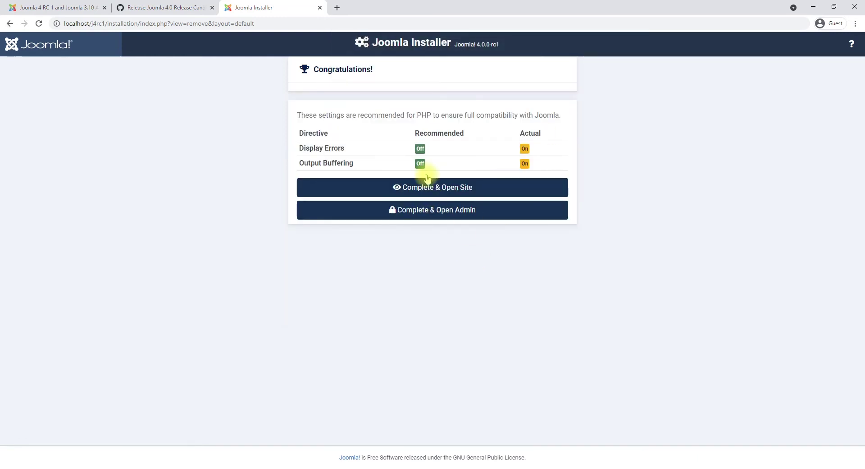
left_click(411, 188)
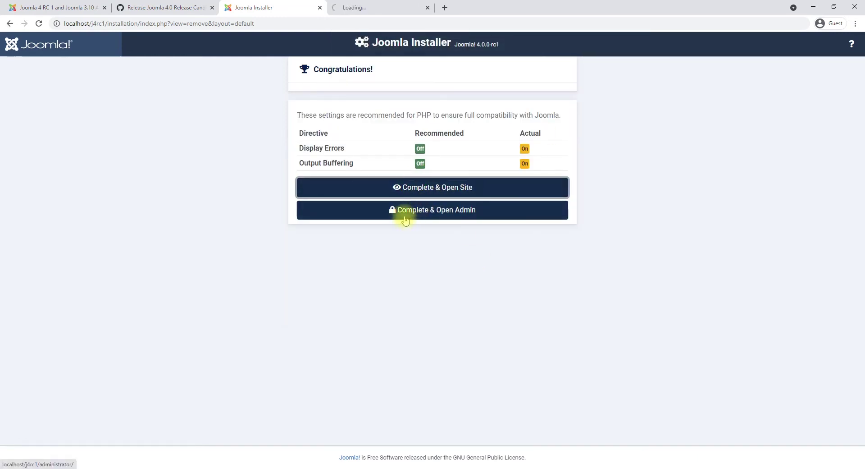
left_click(405, 220)
left_click(394, 6)
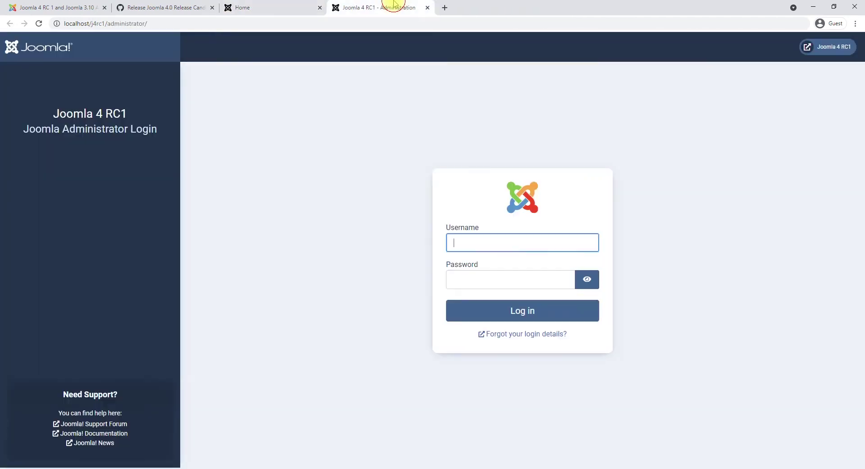
type("admi")
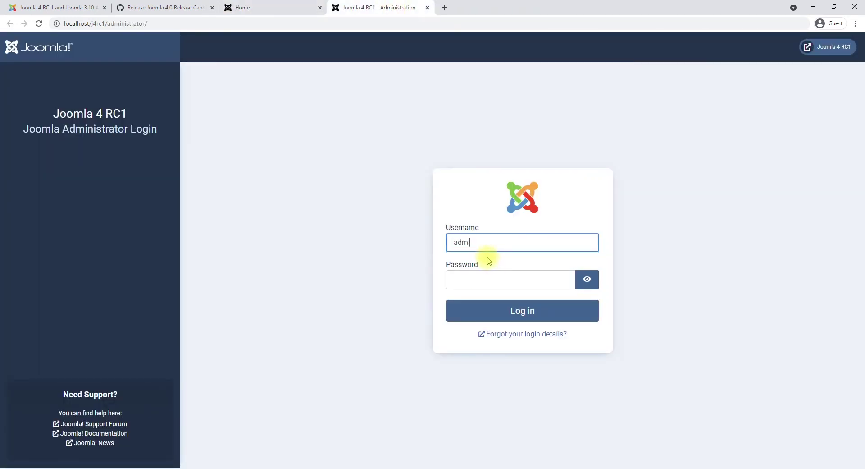
type("n")
key("Tab")
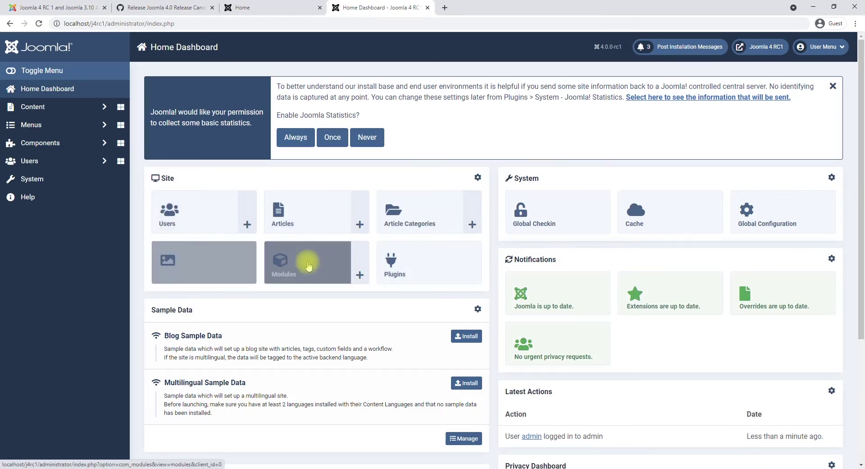
Always send statistics, then search the admin page source for 'bootstrap' and peek at its script.
left_click(295, 138)
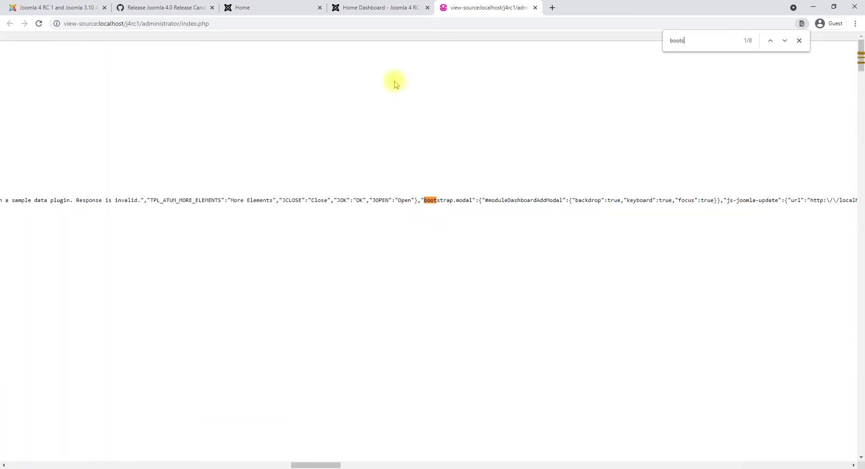
type("tstrap")
key("Return")
key("Return")
key("Return")
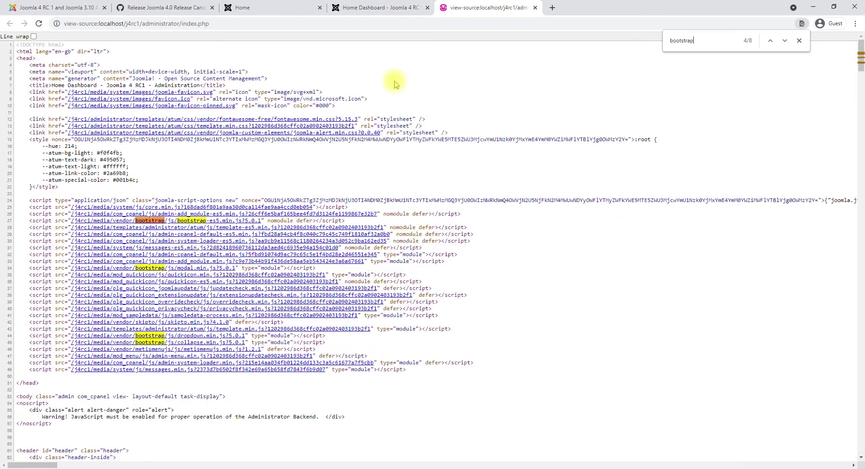
middle_click(241, 221)
left_click(267, 46)
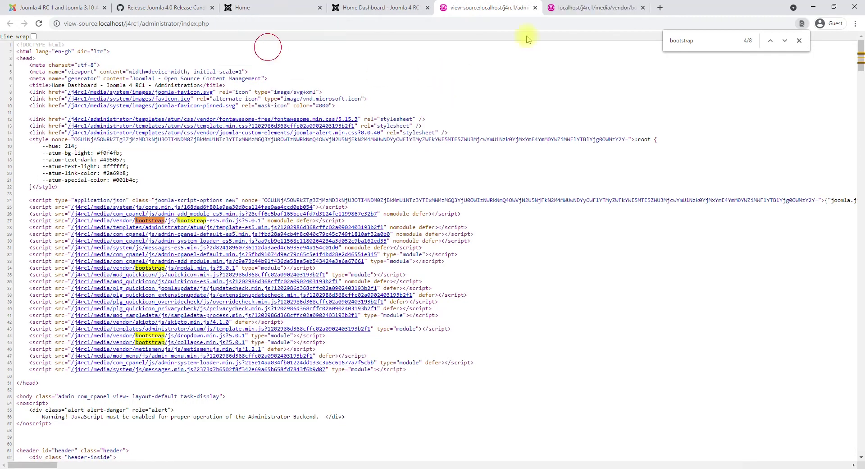
key("ctrl+Tab")
key("ctrl+w")
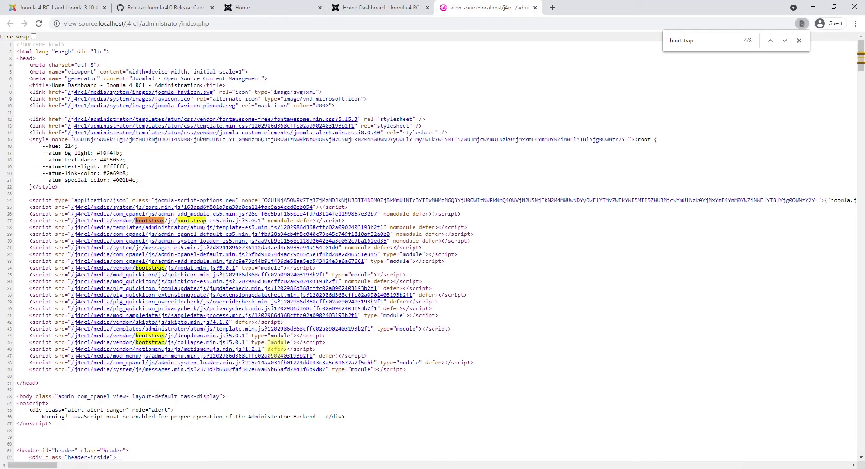
Open the bootstrap modal script from the source, then close the page-source tab.
scroll(229, 339, "down", 5)
scroll(228, 342, "down", 8)
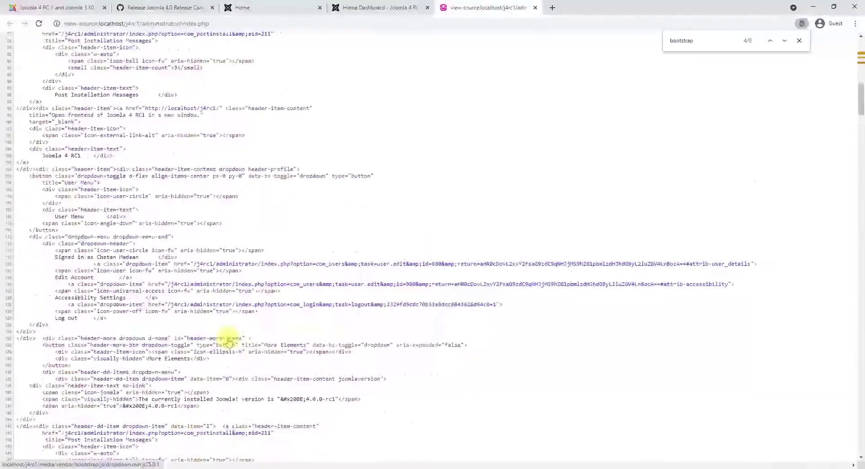
left_click(861, 89)
left_click(860, 50)
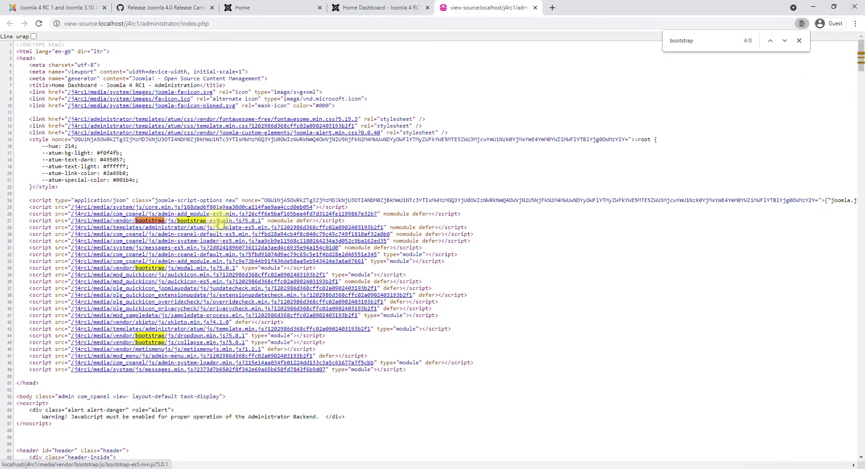
middle_click(206, 270)
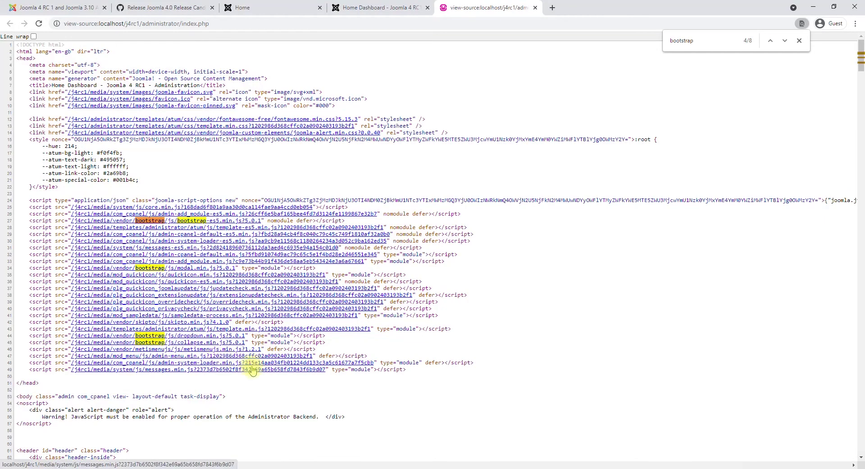
scroll(279, 334, "down", 8)
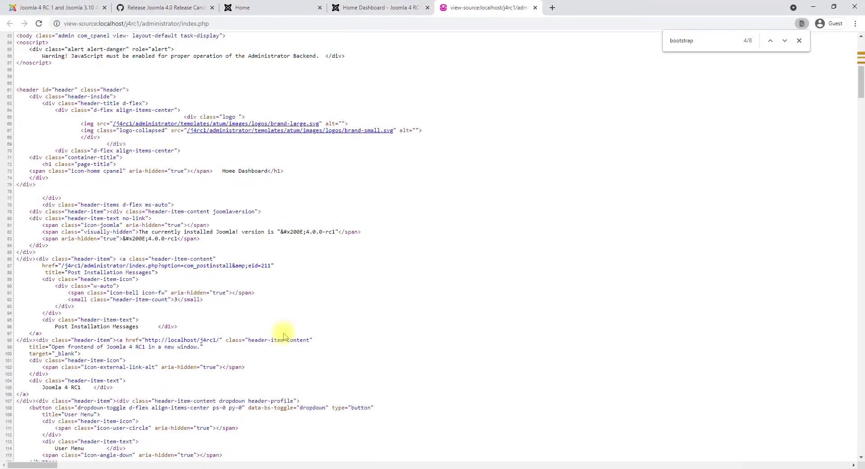
scroll(283, 337, "up", 3)
key("ctrl+w")
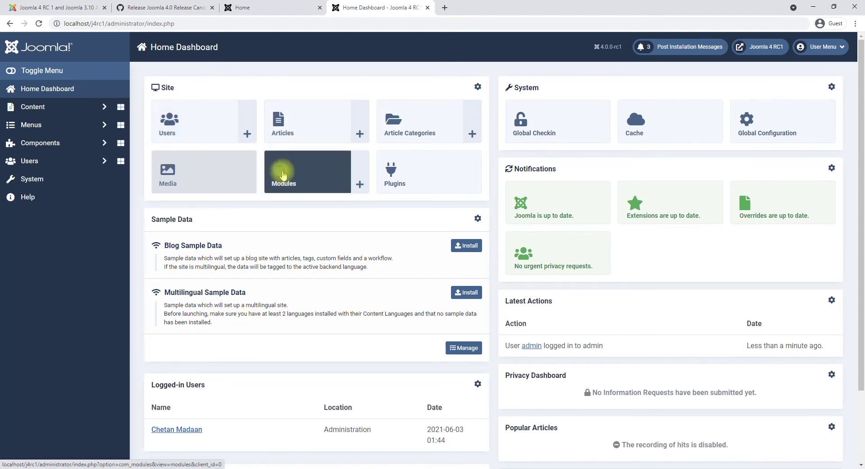
Install the Blog Sample Data from the administrator dashboard and confirm it.
left_click(307, 7)
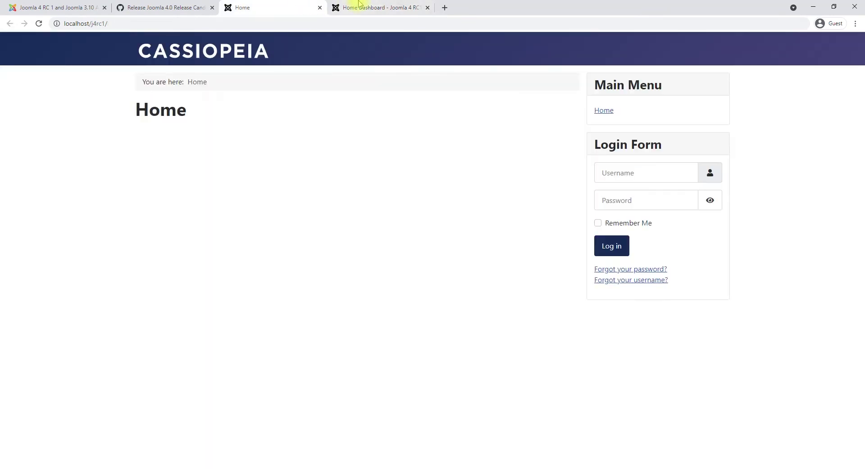
left_click(360, 3)
left_click(274, 5)
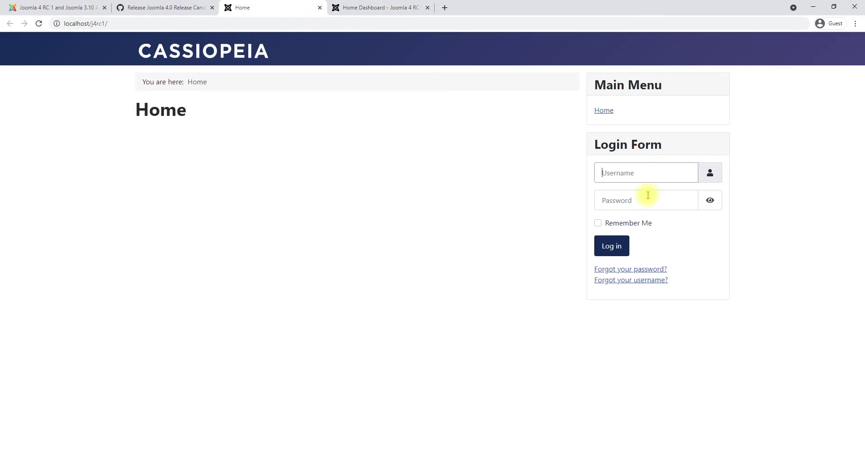
left_click(600, 224)
left_click(349, 5)
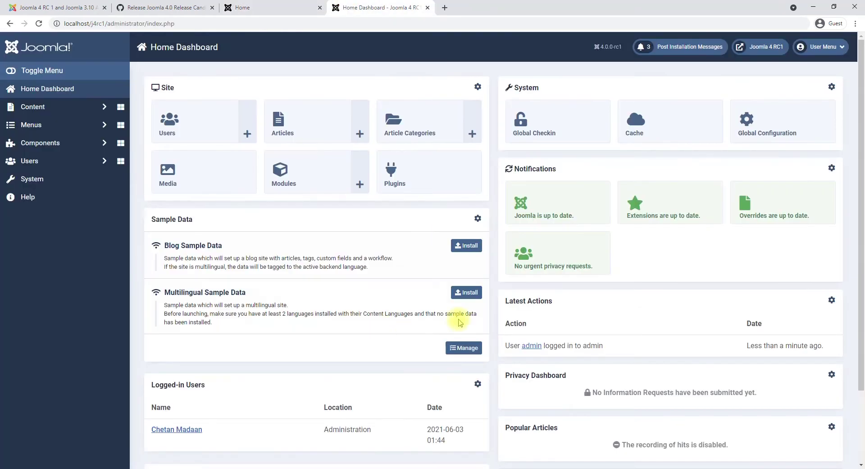
left_click(467, 245)
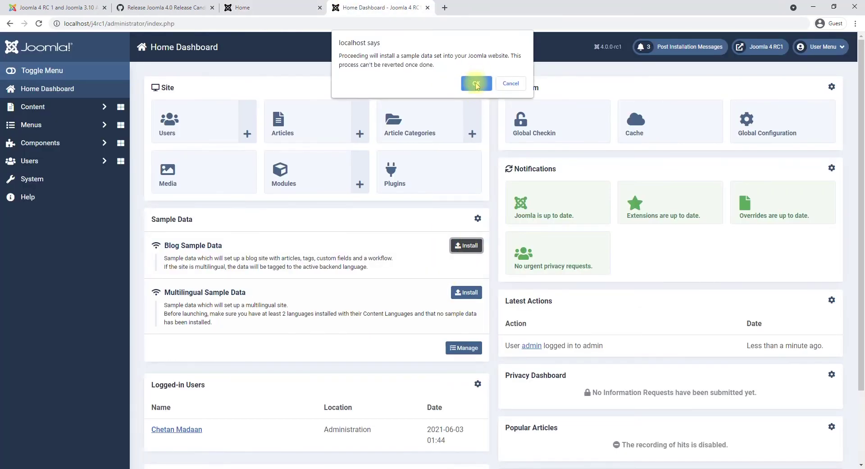
left_click(476, 84)
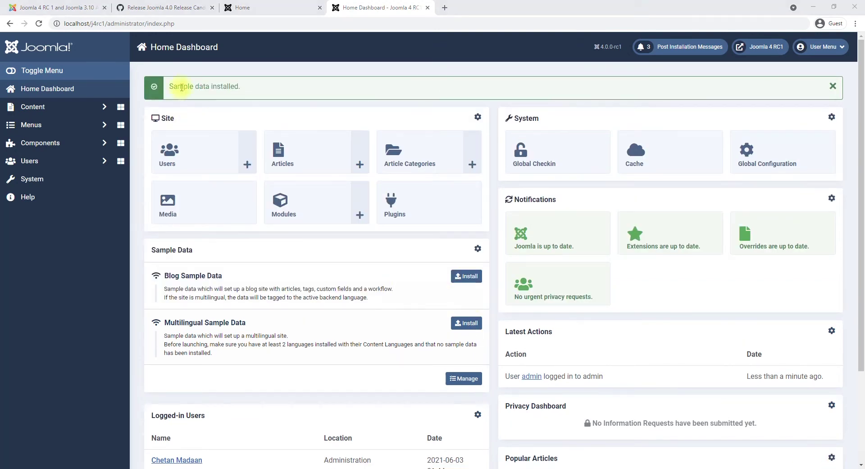
left_click_drag(175, 86, 228, 86)
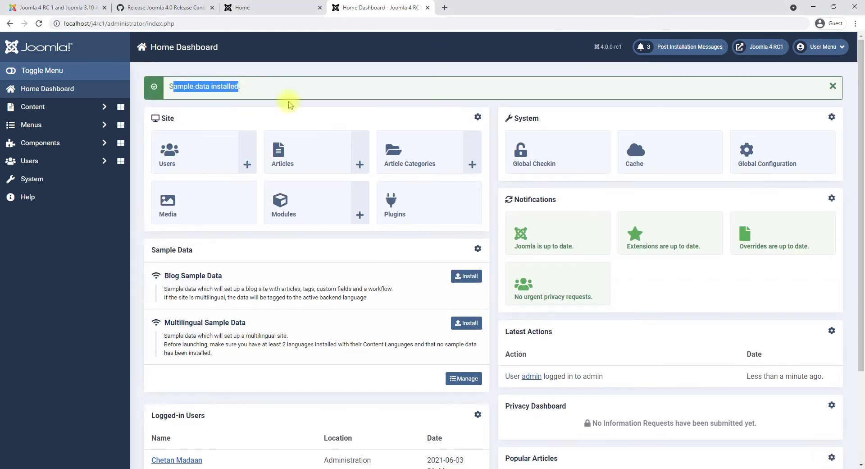
Browse the front end's Help, Blog, full home-page article and Login pages.
left_click(311, 7)
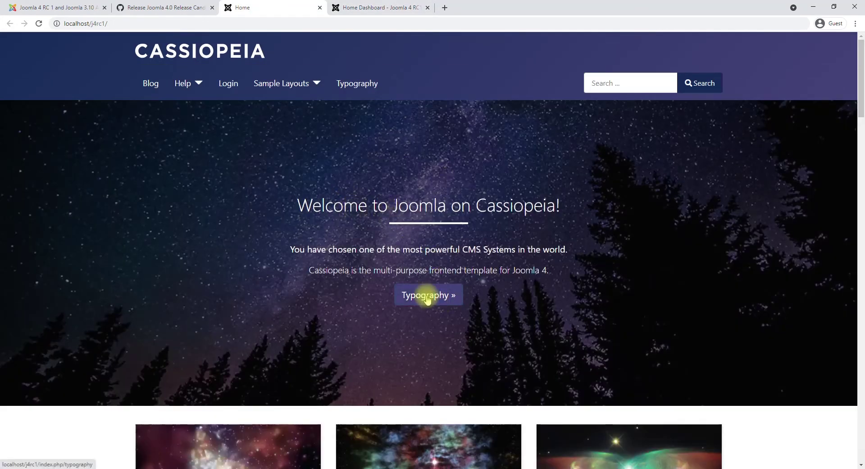
left_click(184, 88)
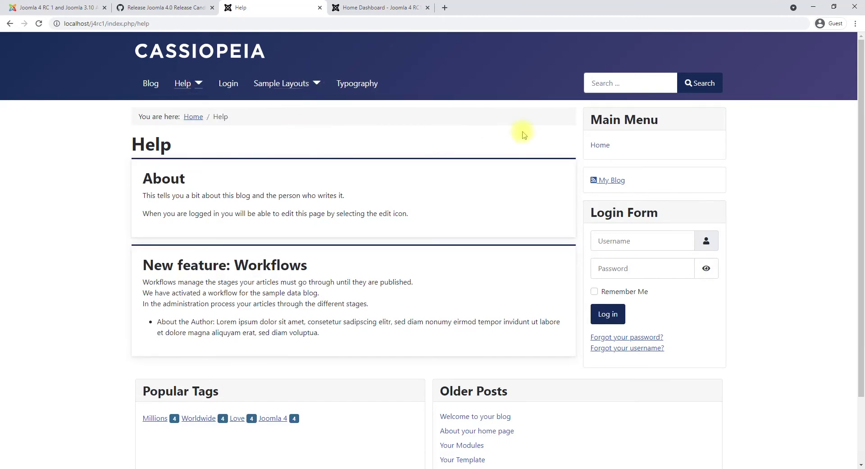
left_click(145, 83)
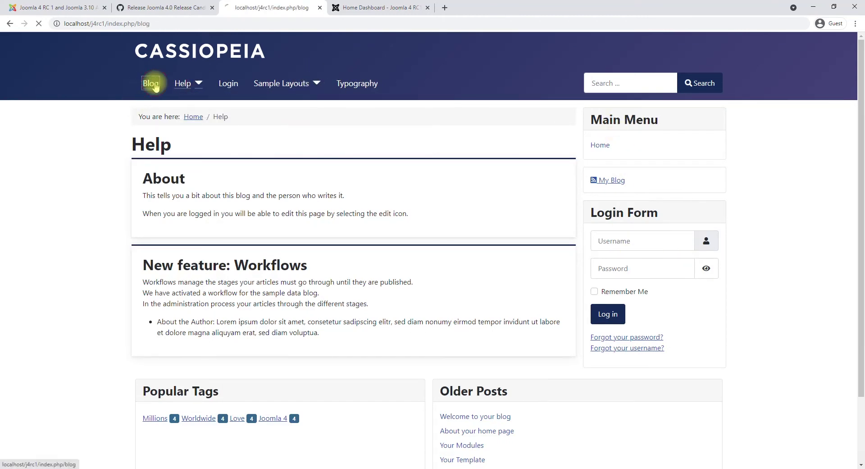
scroll(424, 216, "down", 2)
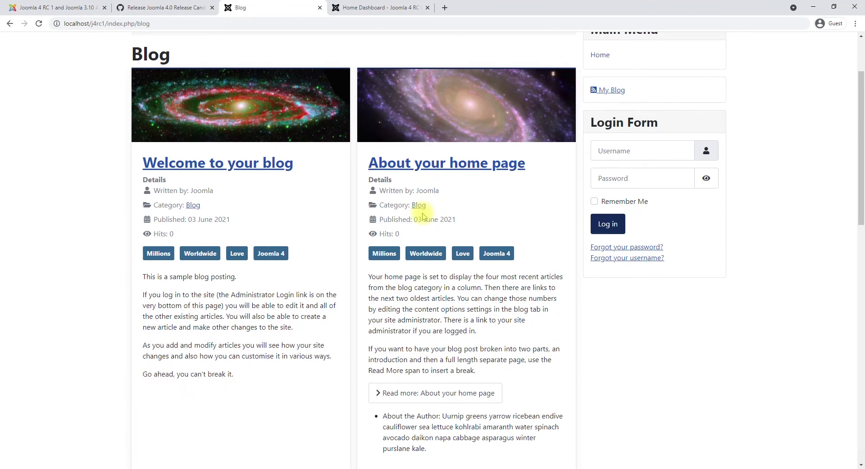
scroll(422, 217, "down", 4)
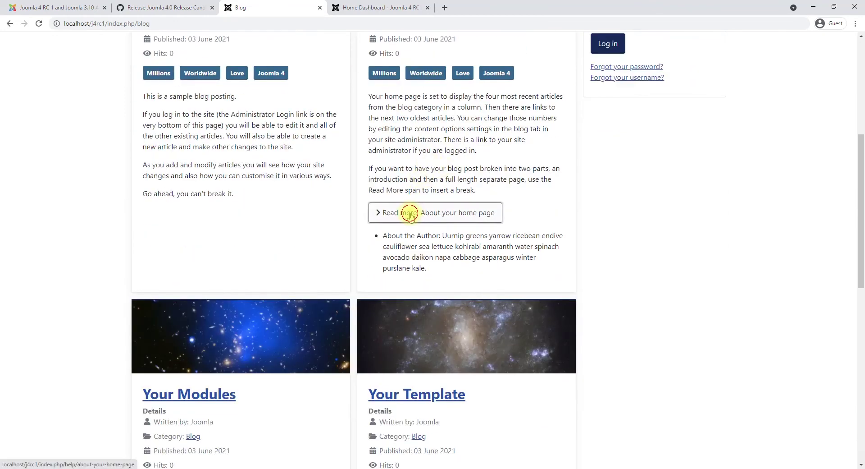
left_click(410, 213)
scroll(352, 277, "down", 5)
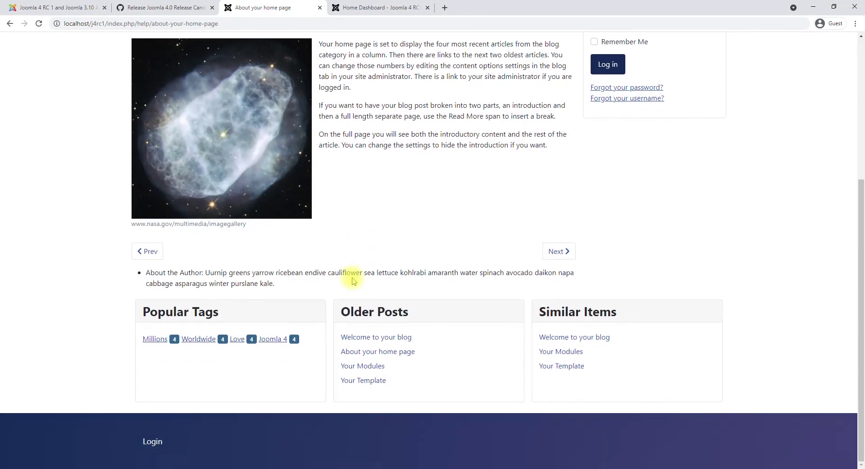
scroll(441, 282, "up", 5)
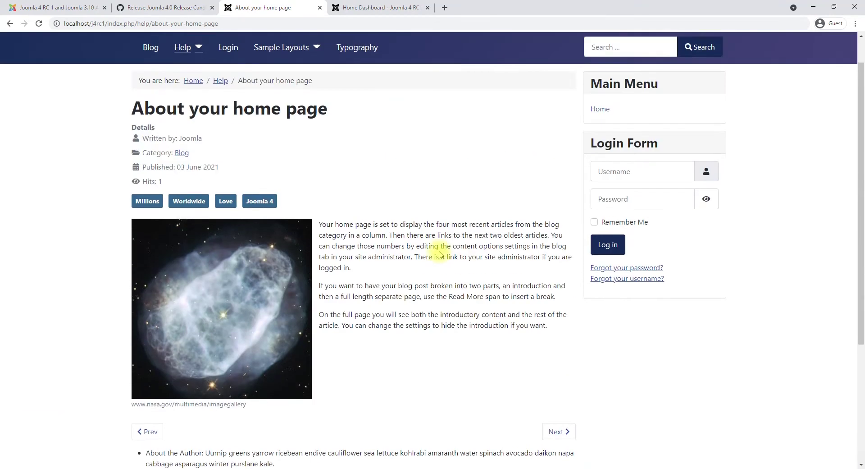
left_click(155, 83)
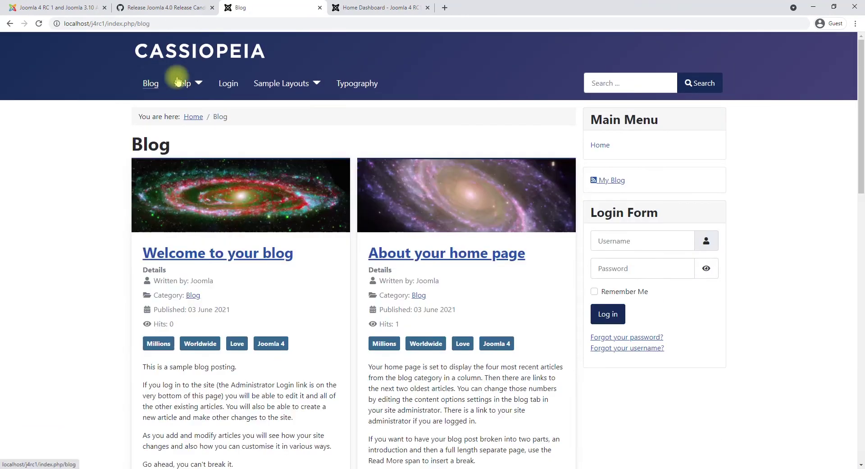
left_click(228, 83)
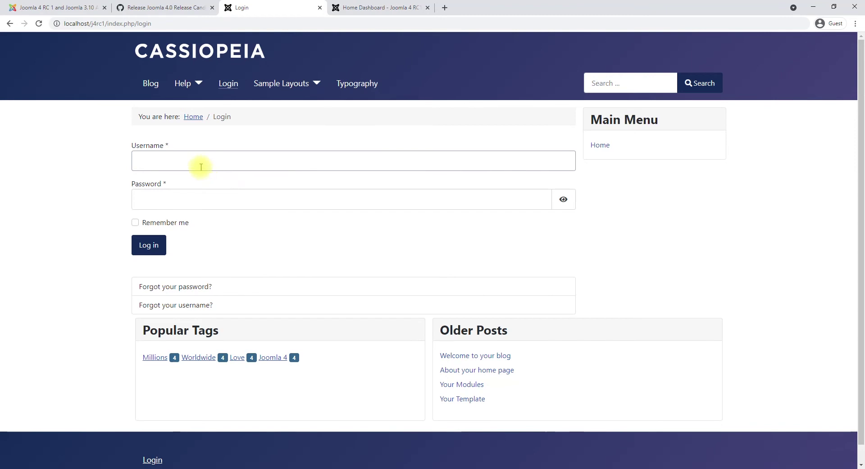
left_click(194, 196)
scroll(300, 225, "down", 1)
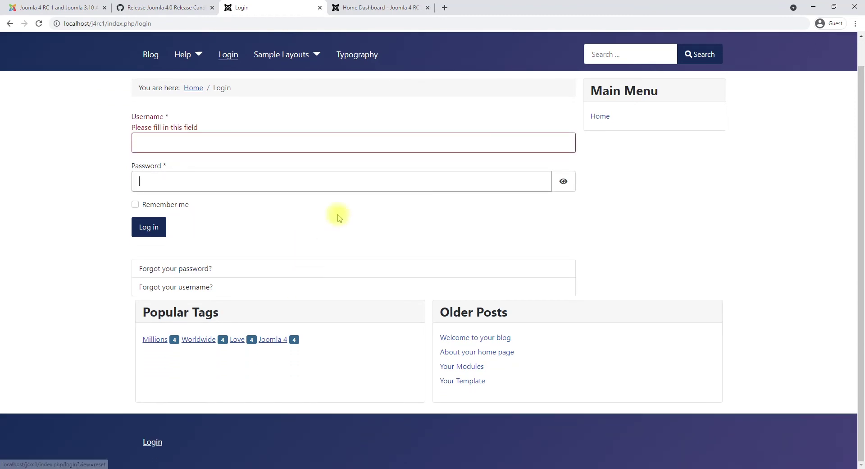
left_click(381, 8)
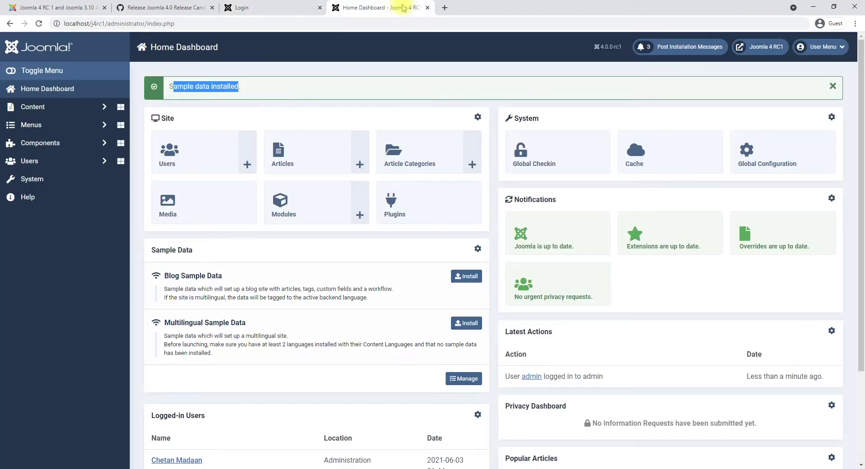
Expand and collapse the Users and Privacy sections of the admin sidebar.
left_click(105, 161)
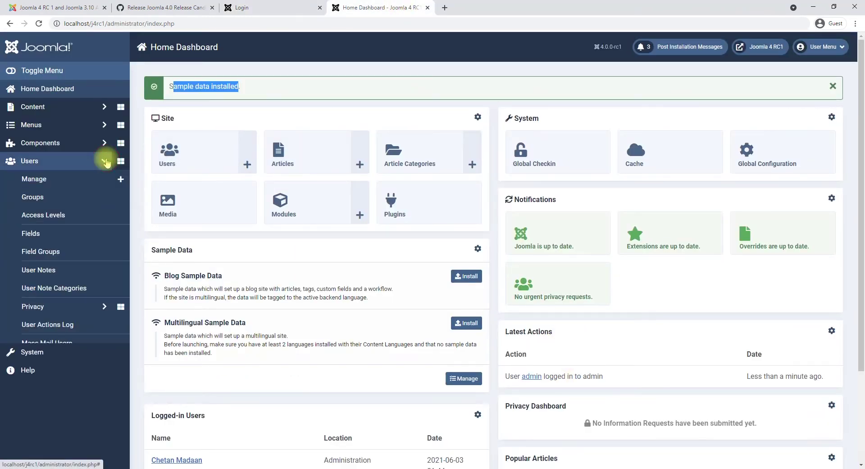
left_click(91, 306)
scroll(89, 222, "down", 2)
left_click(89, 219)
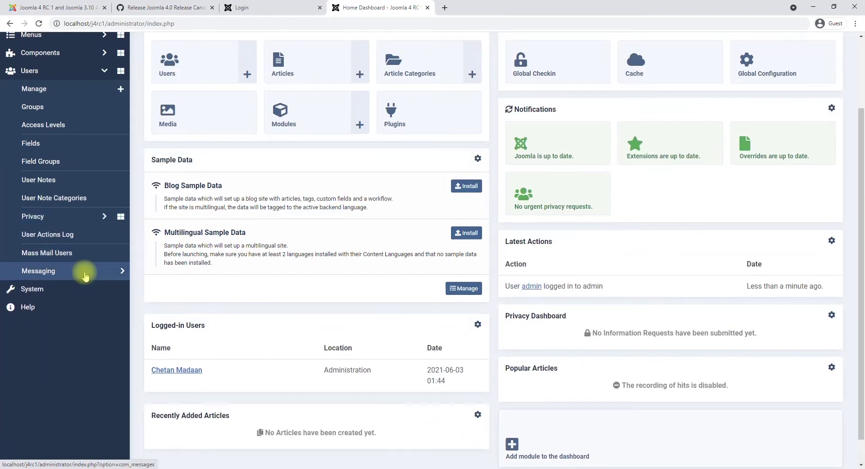
left_click(100, 167)
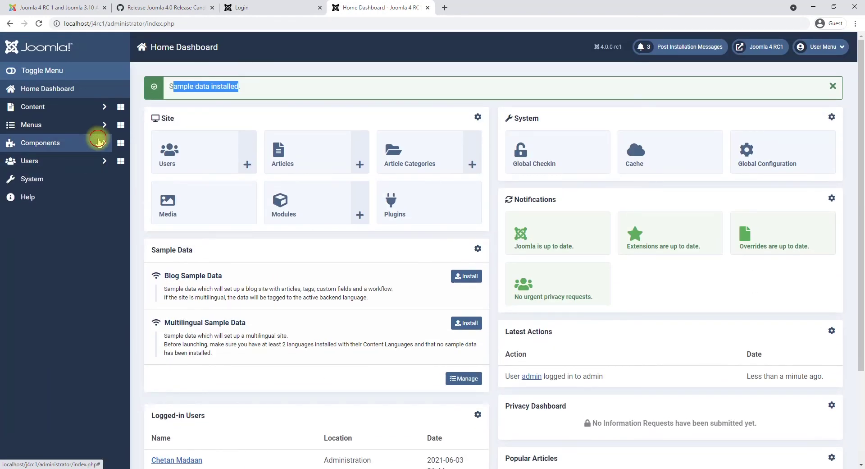
Open Components > Banners > Banners, then expand the Menus and Content sections.
left_click(99, 143)
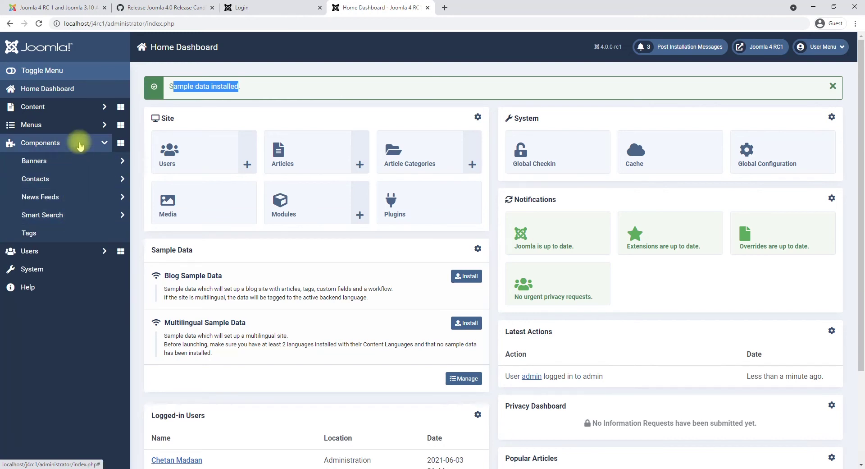
left_click(72, 161)
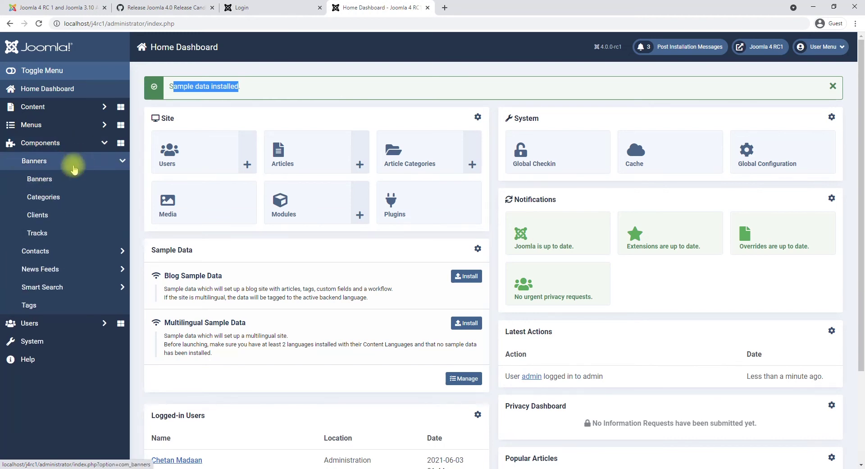
left_click(53, 180)
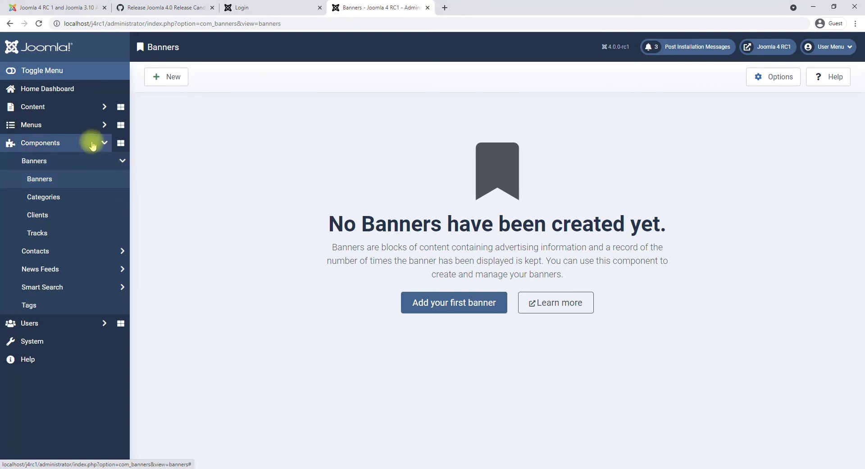
left_click(81, 125)
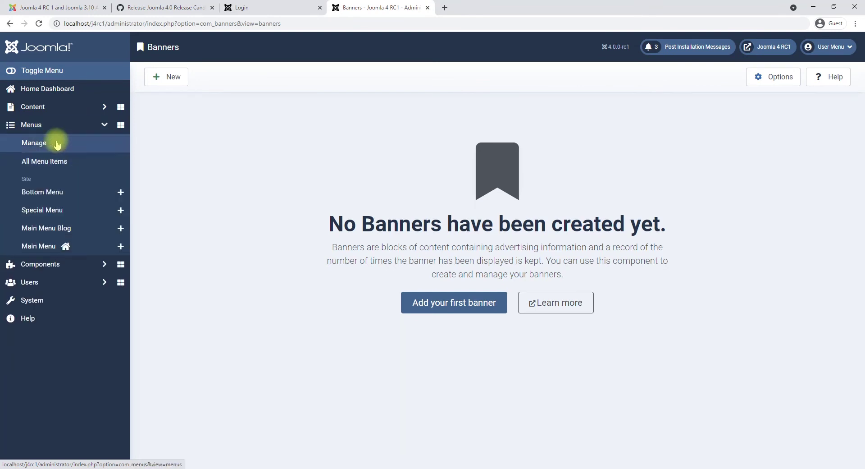
left_click(58, 106)
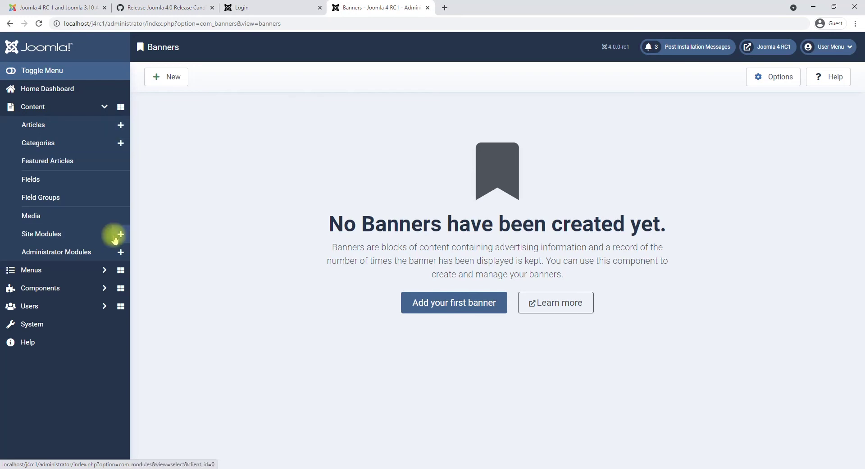
Browse new site module types, opening Articles - Archived and searching 'pol', 'searc' and 'menu'.
left_click(118, 236)
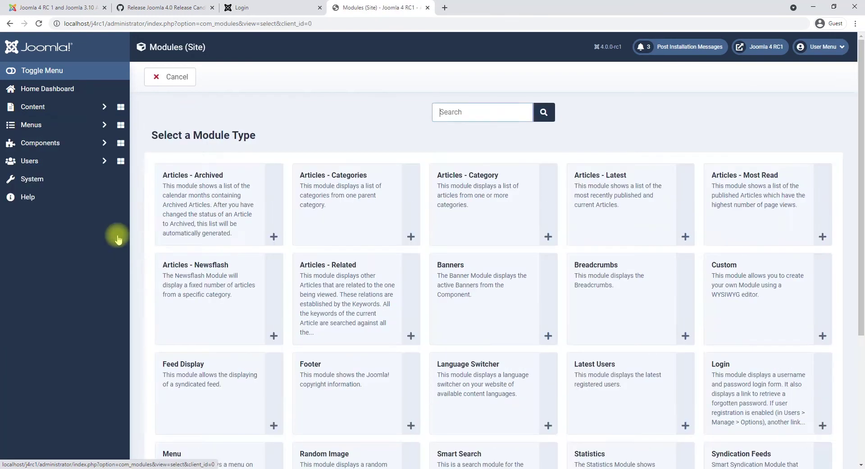
left_click(277, 226)
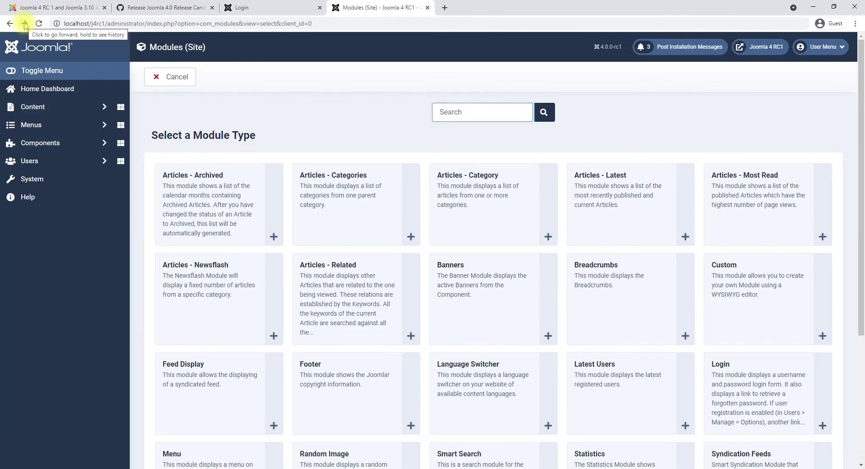
left_click(449, 116)
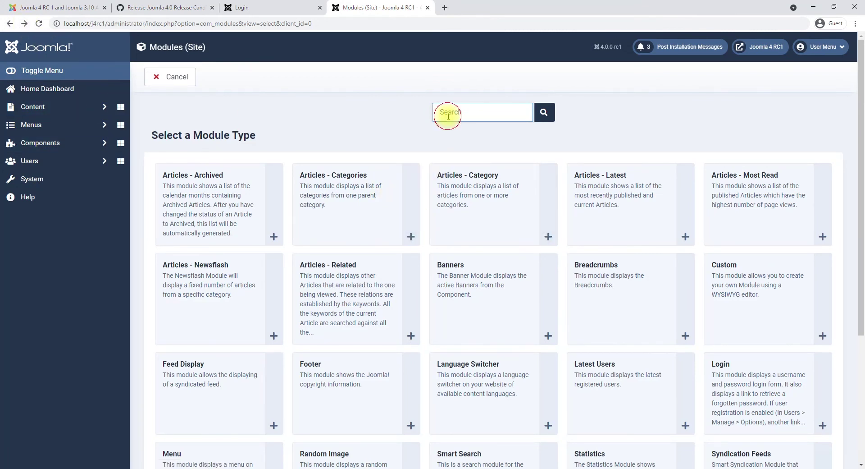
type("pol")
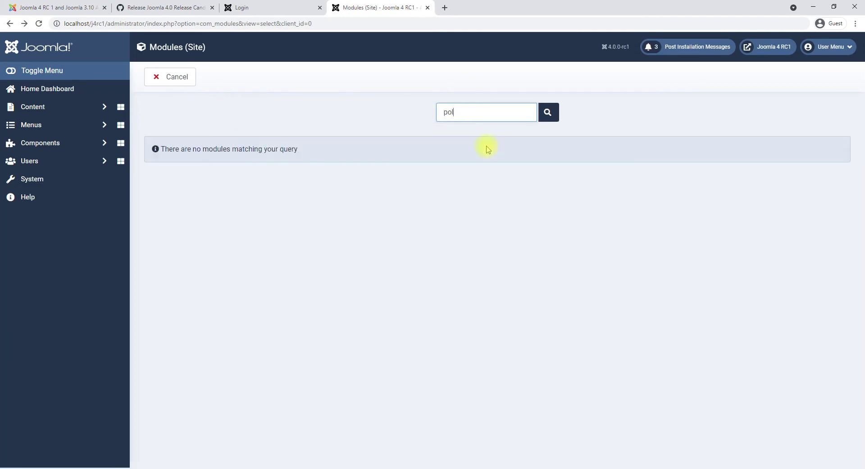
key("BackSpace")
key("BackSpace")
key("BackSpace")
type("s")
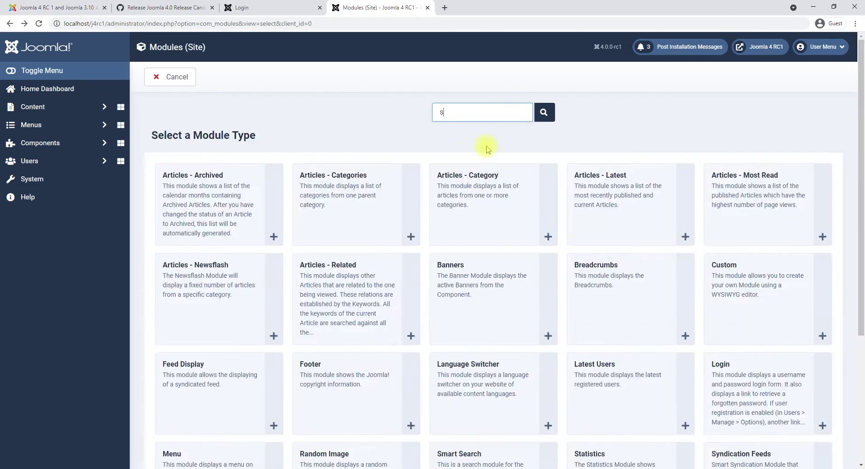
type("earcmenu")
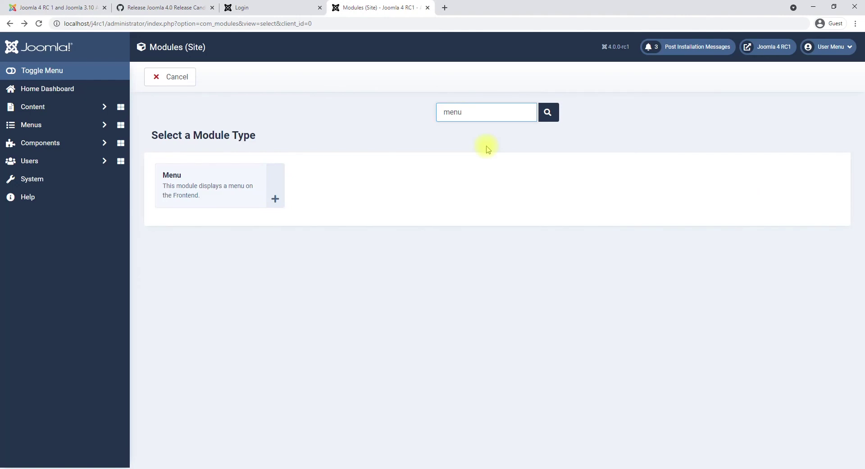
key("BackSpace")
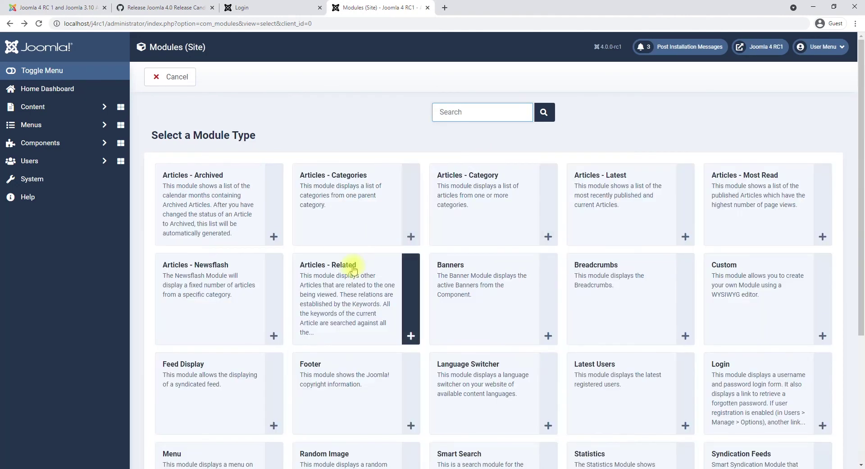
scroll(350, 266, "down", 3)
scroll(518, 356, "up", 5)
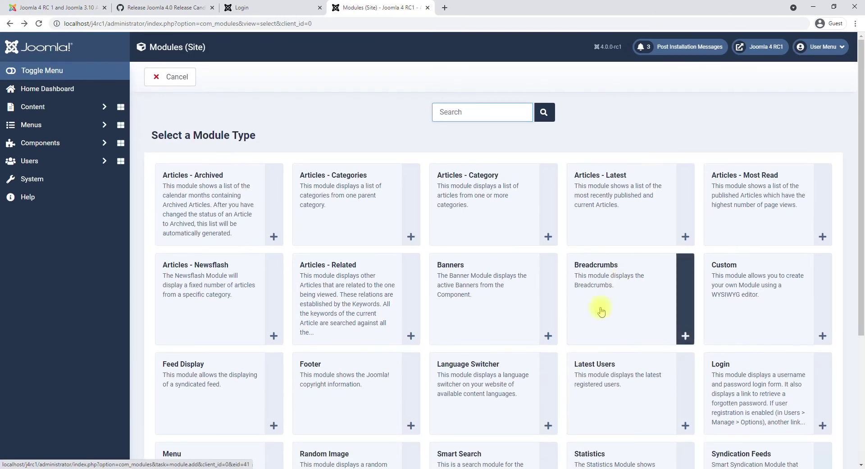
scroll(415, 295, "down", 5)
scroll(593, 303, "up", 5)
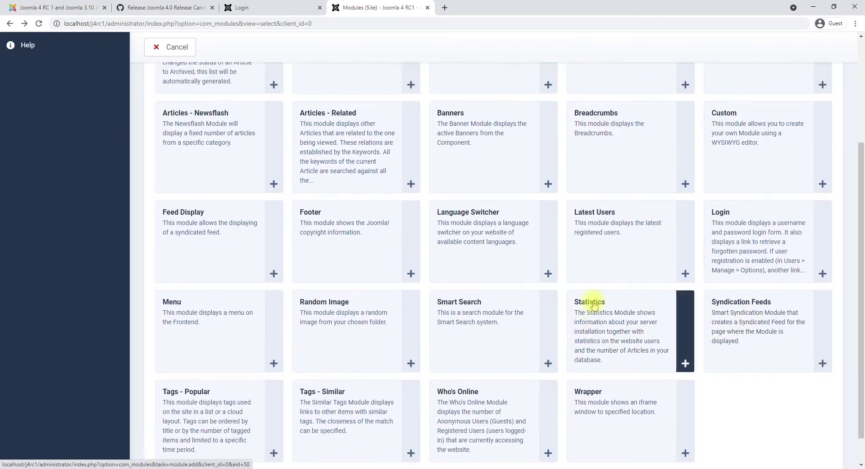
Open the Typography article from Content > Articles.
left_click(53, 110)
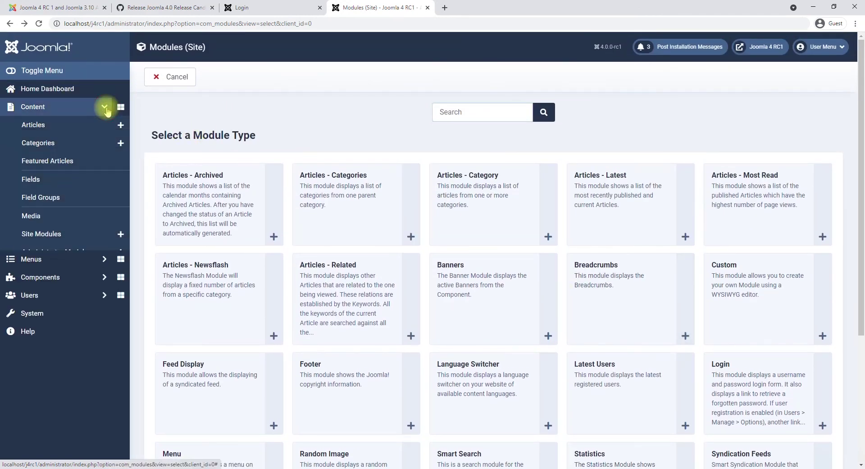
left_click(59, 122)
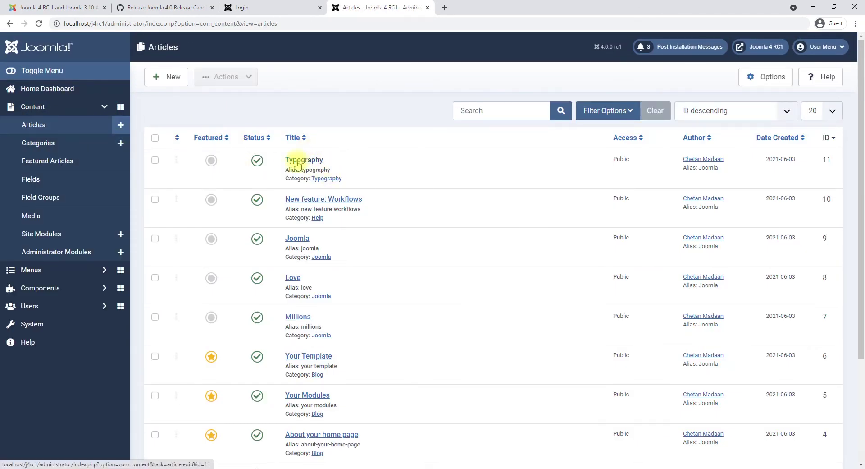
left_click(331, 165)
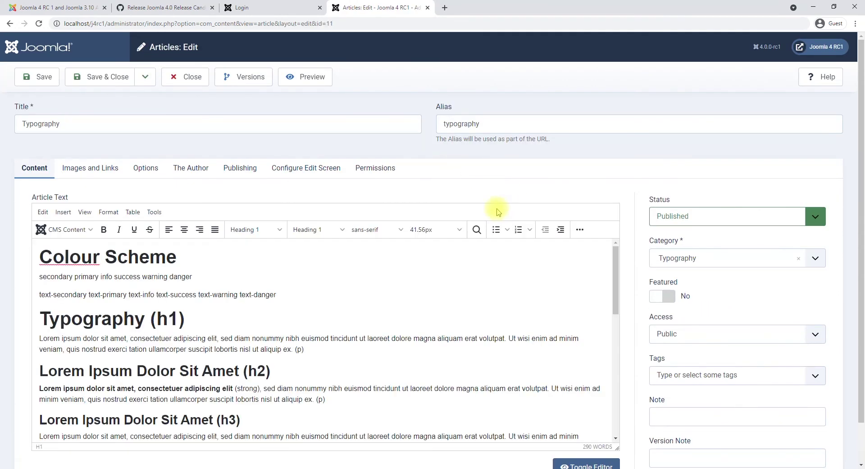
scroll(268, 296, "down", 2)
scroll(268, 296, "down", 1)
scroll(356, 293, "up", 3)
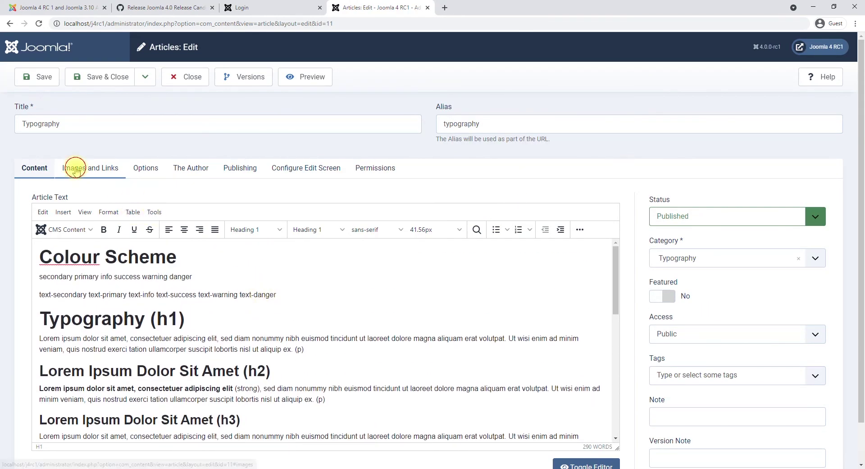
View the Options, Author, Publishing, Edit Screen and Permissions tabs, then close unchanged.
left_click(140, 170)
left_click(206, 171)
left_click(240, 169)
left_click(287, 170)
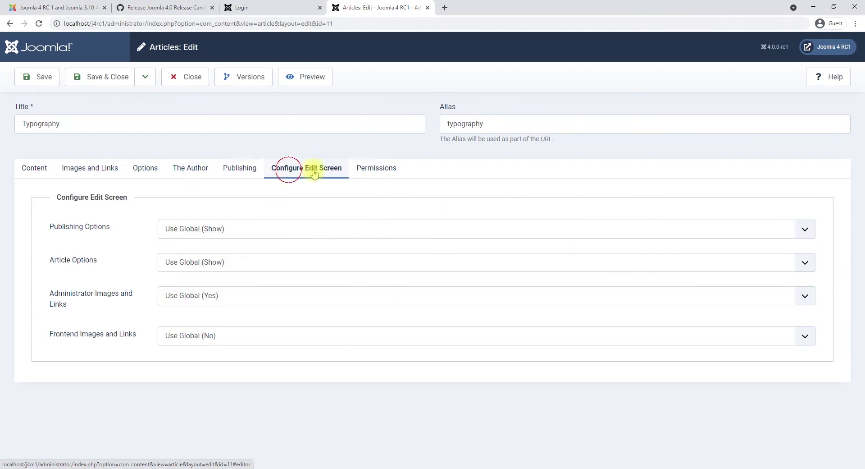
left_click(356, 172)
scroll(502, 209, "down", 1)
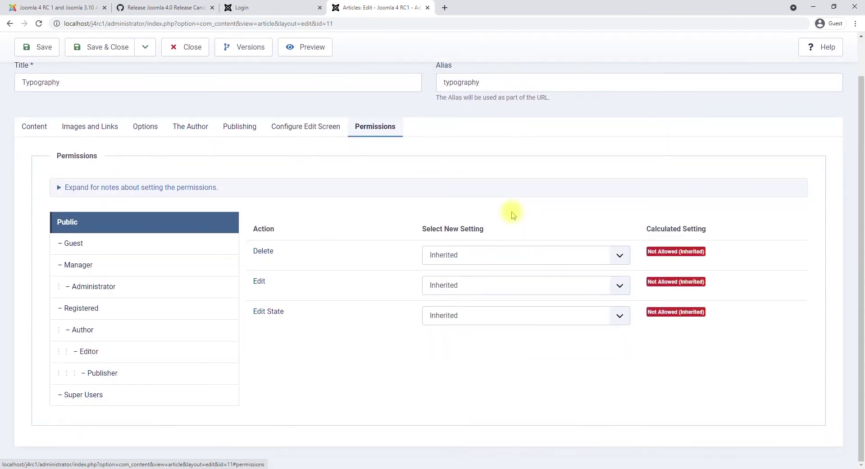
scroll(327, 276, "up", 1)
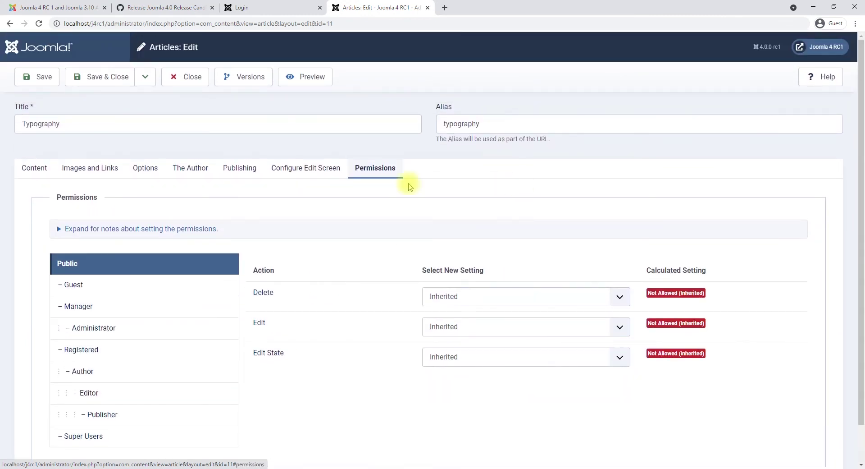
left_click(145, 77)
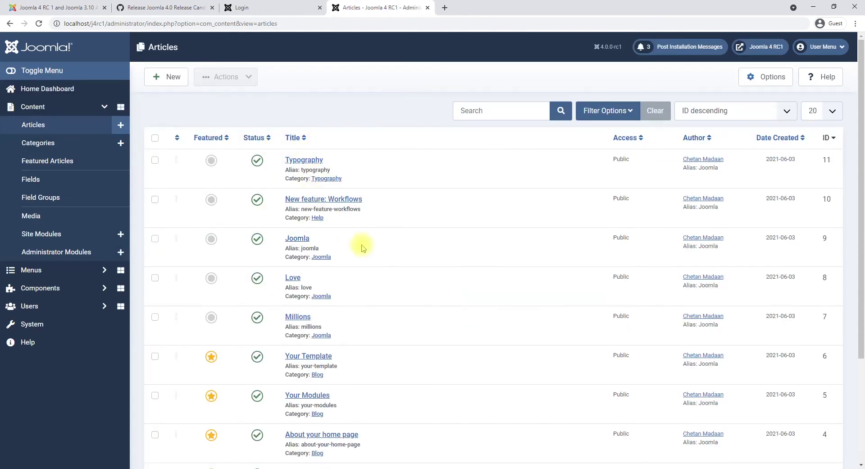
Collapse the Content menu in the sidebar and view the System Dashboard.
scroll(362, 248, "down", 3)
scroll(363, 254, "up", 3)
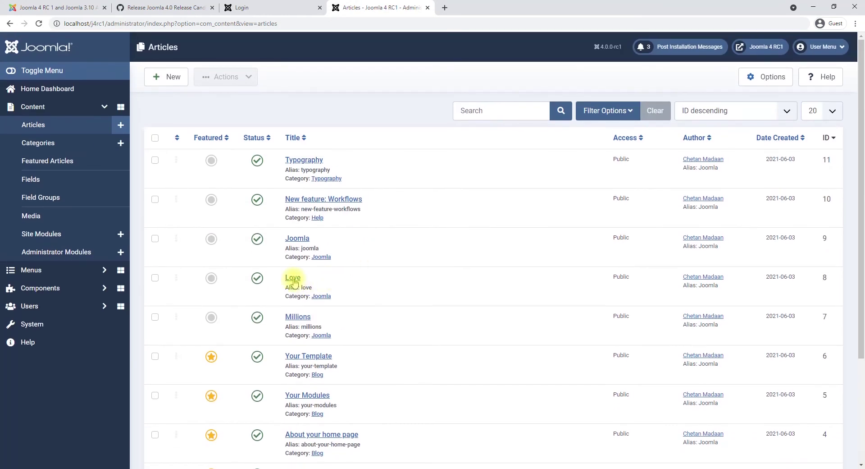
left_click(104, 108)
left_click(71, 172)
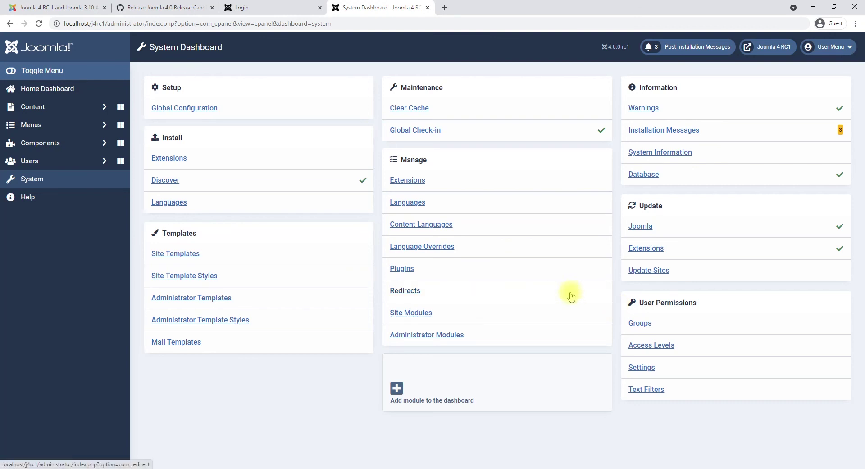
Return to the Home Dashboard to check Site Information: PHP 7.4.9, MySQLi 5.7.31, 11 articles.
left_click(47, 90)
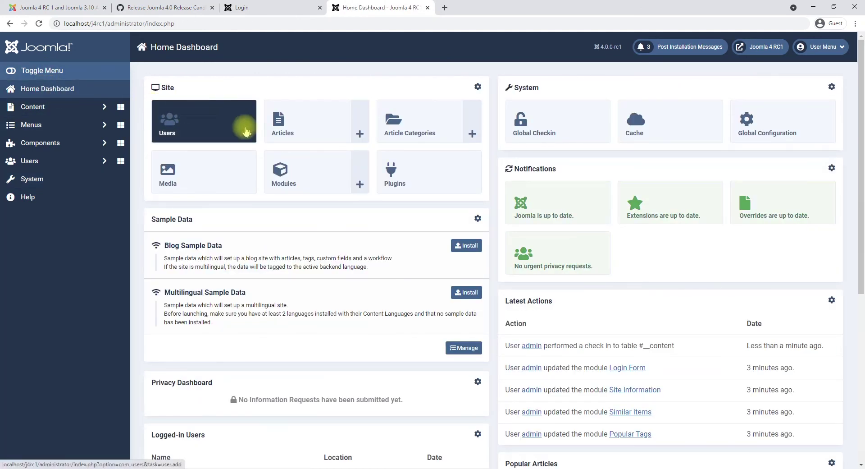
scroll(331, 266, "down", 1)
scroll(330, 266, "down", 5)
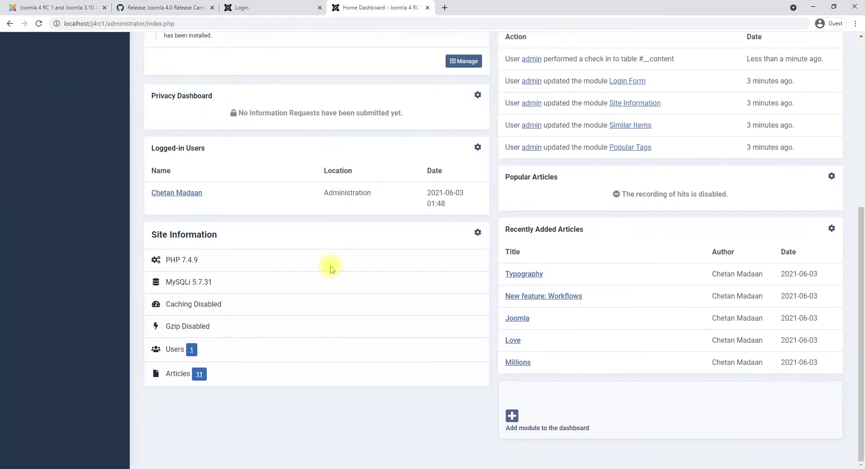